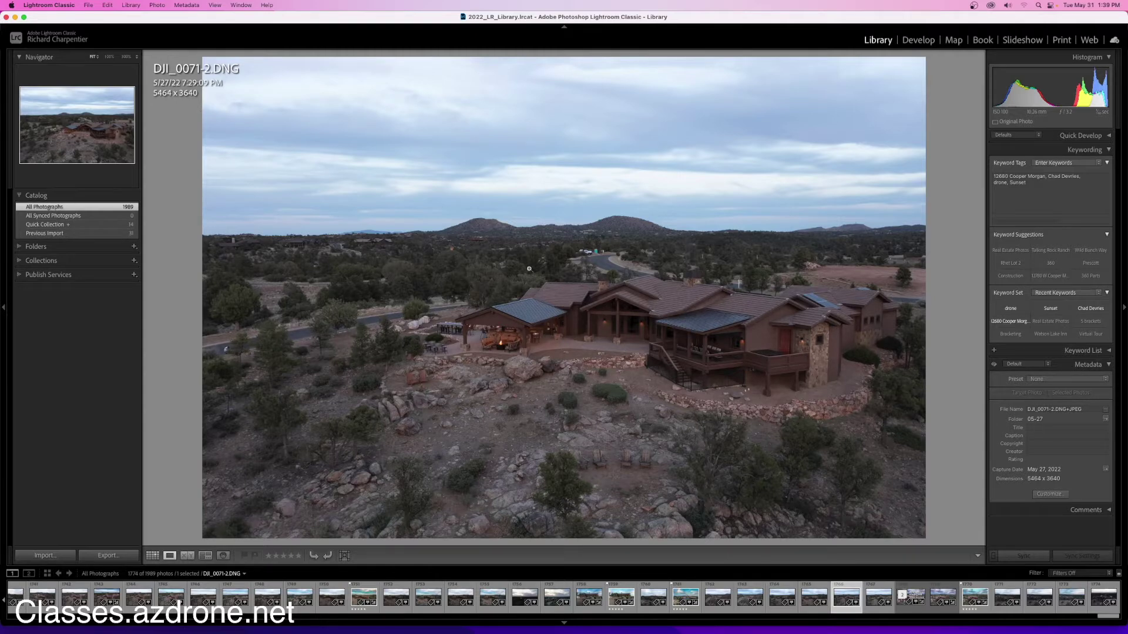
- Switch the photo to Develop and warm its white balance in the Basic adjustments to a temperature of 7,187
key(d)
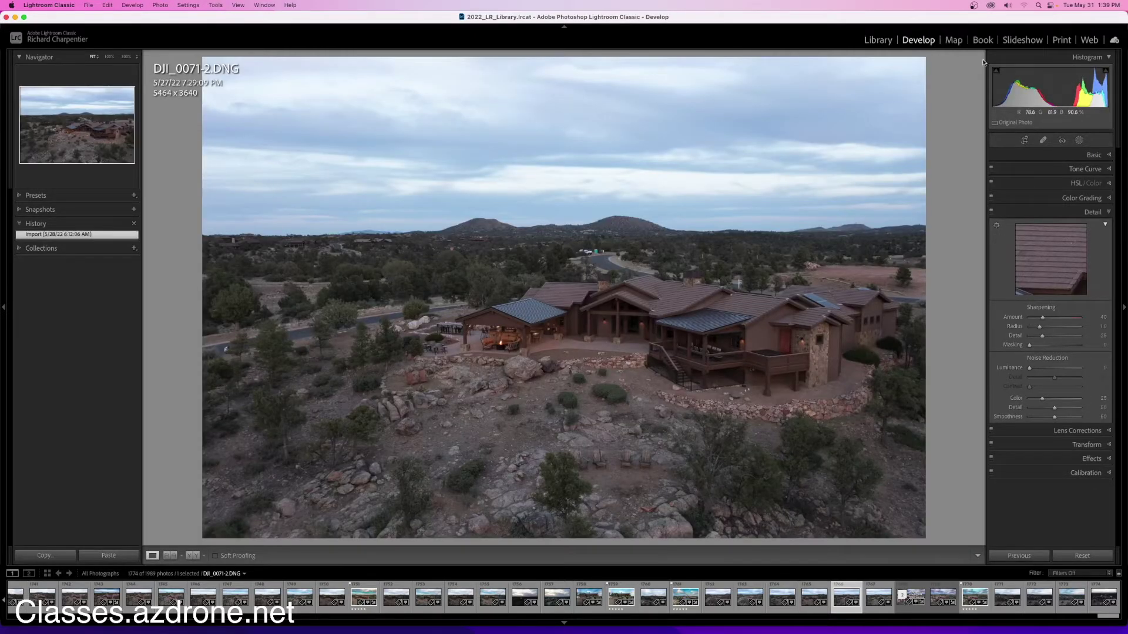
click(1110, 213)
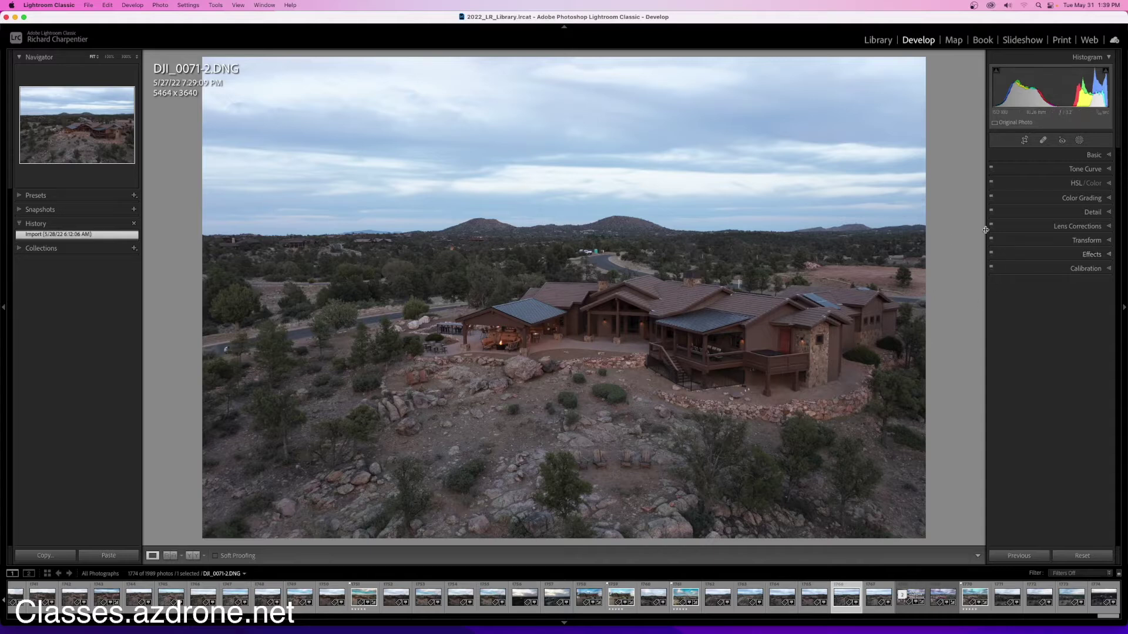
click(1098, 155)
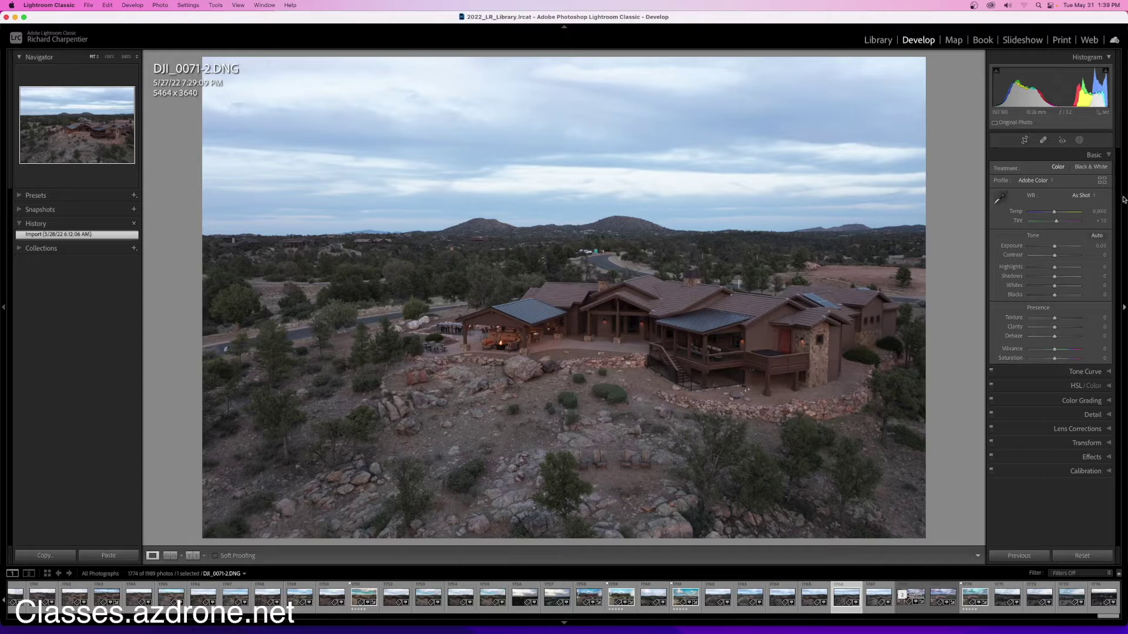
drag(1056, 215, 1056, 215)
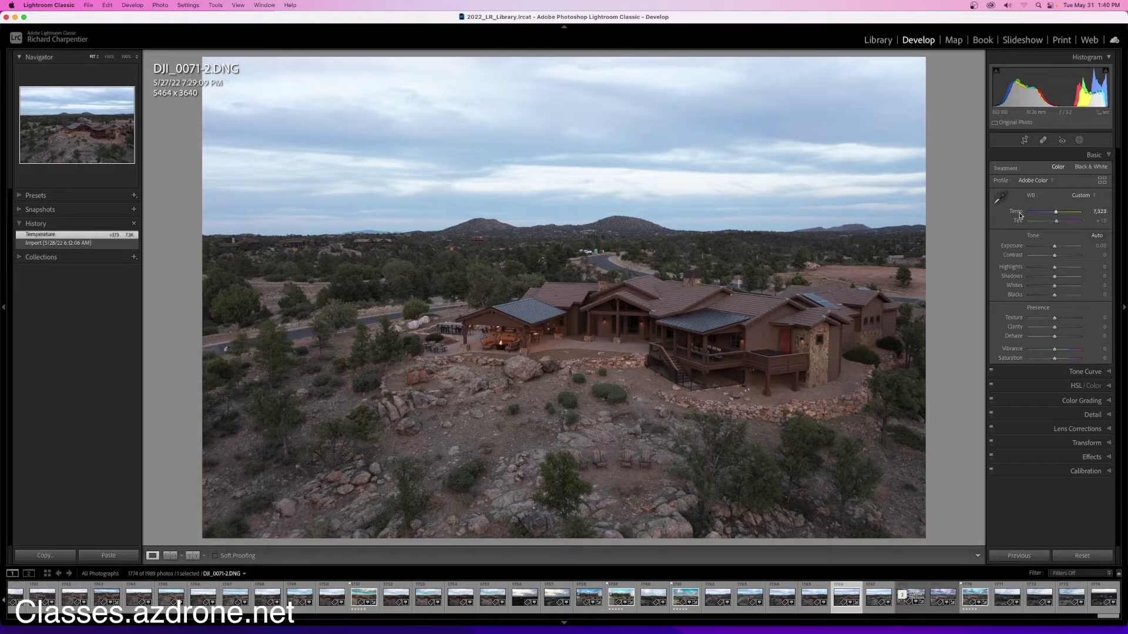
double_click(1019, 216)
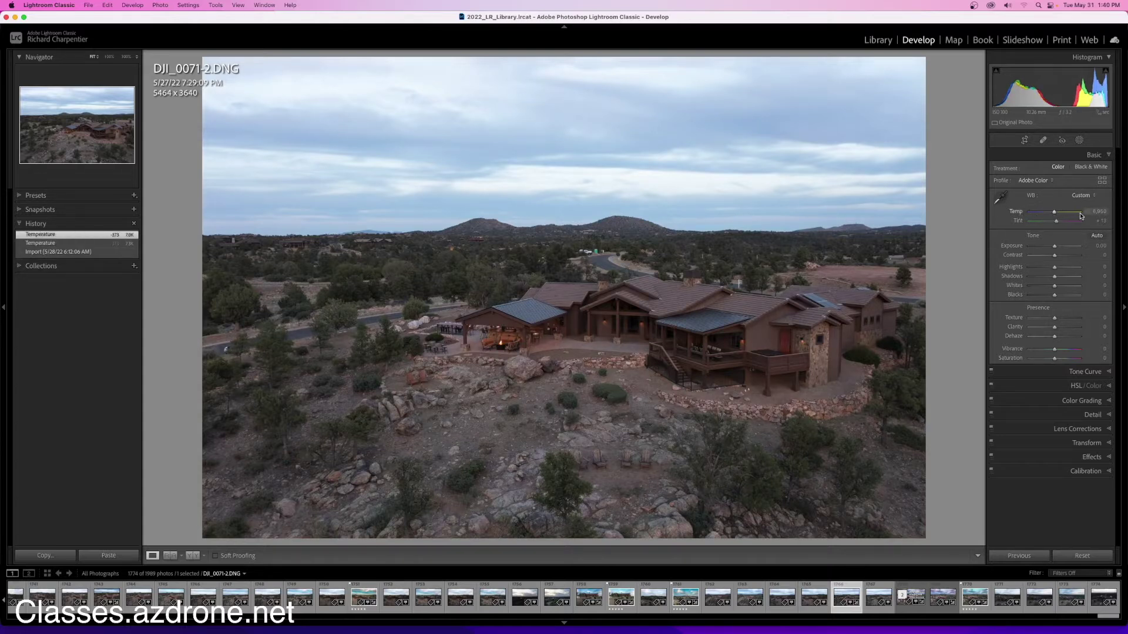
drag(1054, 212, 1056, 215)
drag(1056, 215, 1056, 214)
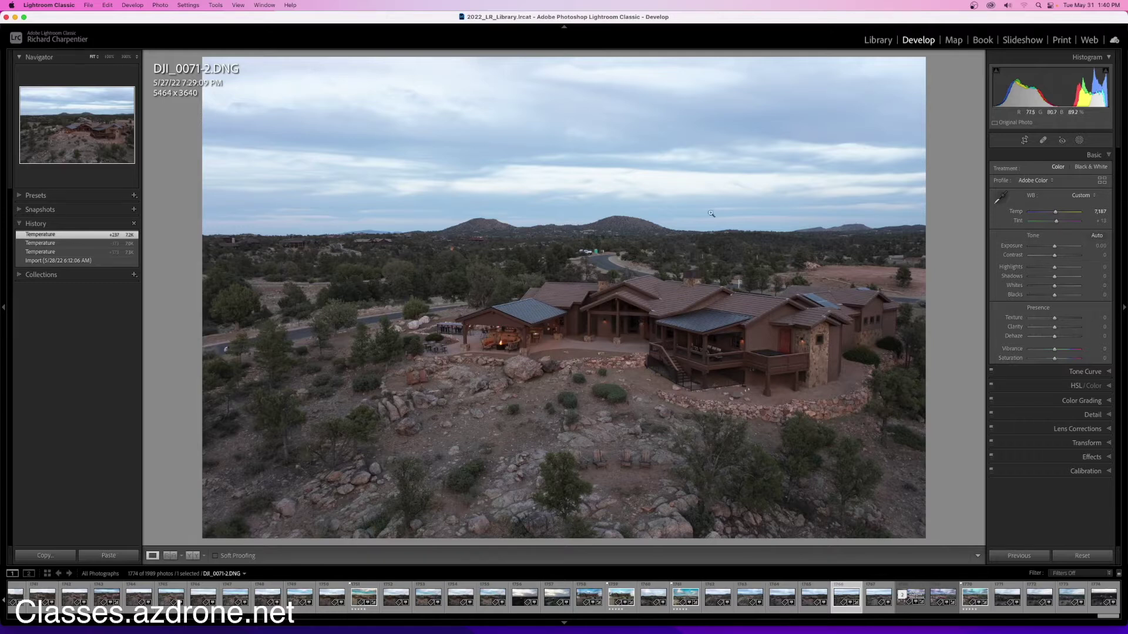
- Set Highlights to -59 and Shadows to +41, and apply the automatic levels for Whites and Blacks
click(1029, 268)
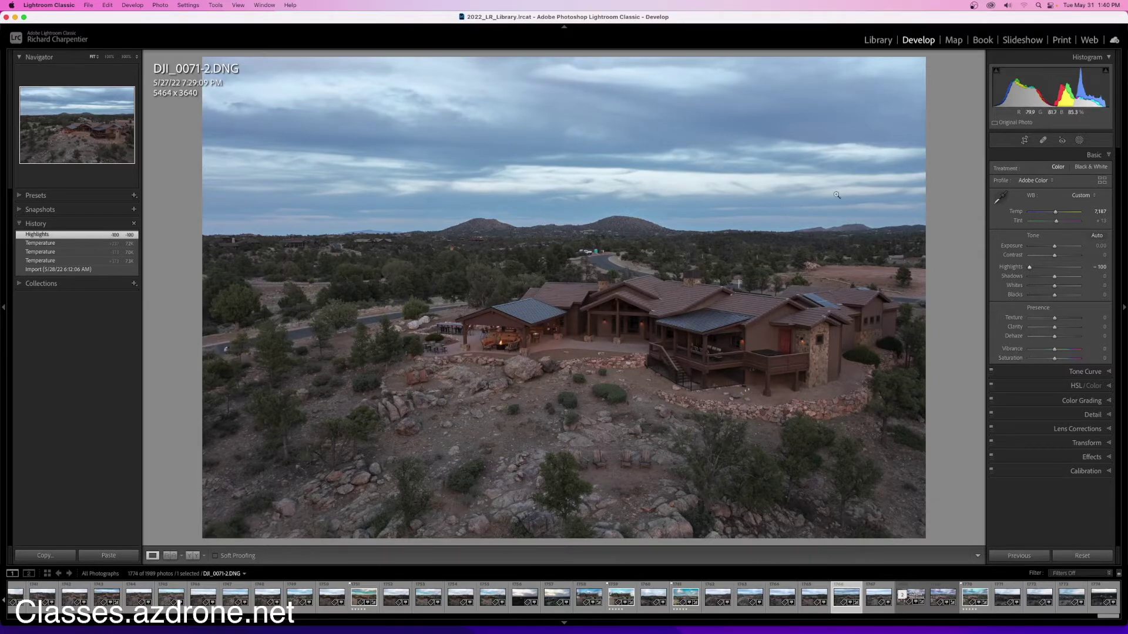
drag(1033, 266, 1065, 279)
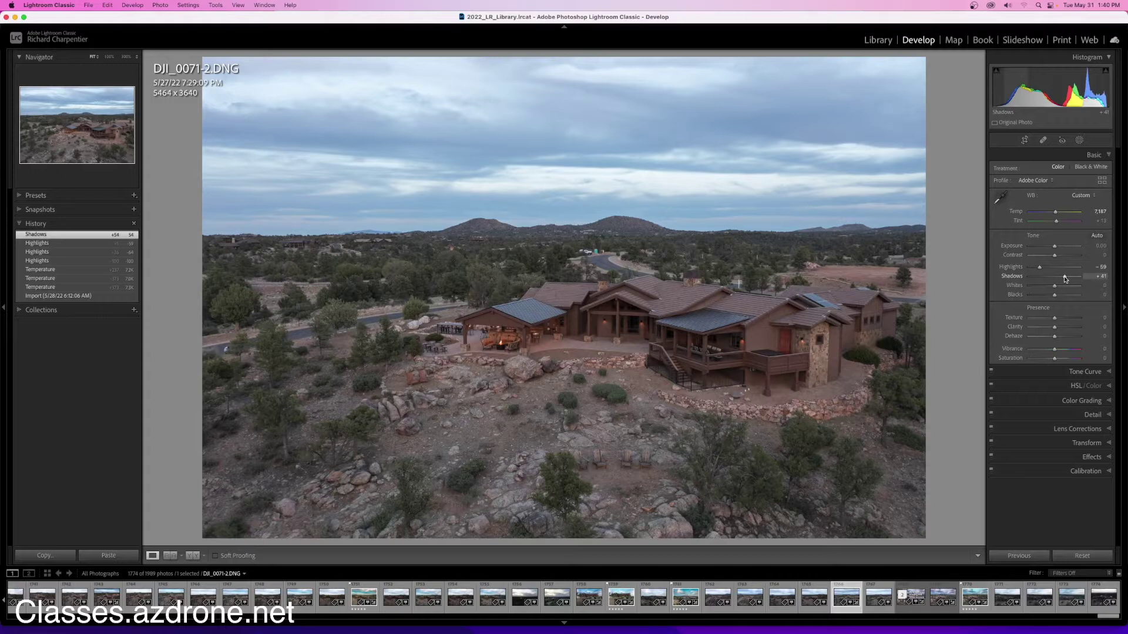
drag(1065, 279, 1065, 280)
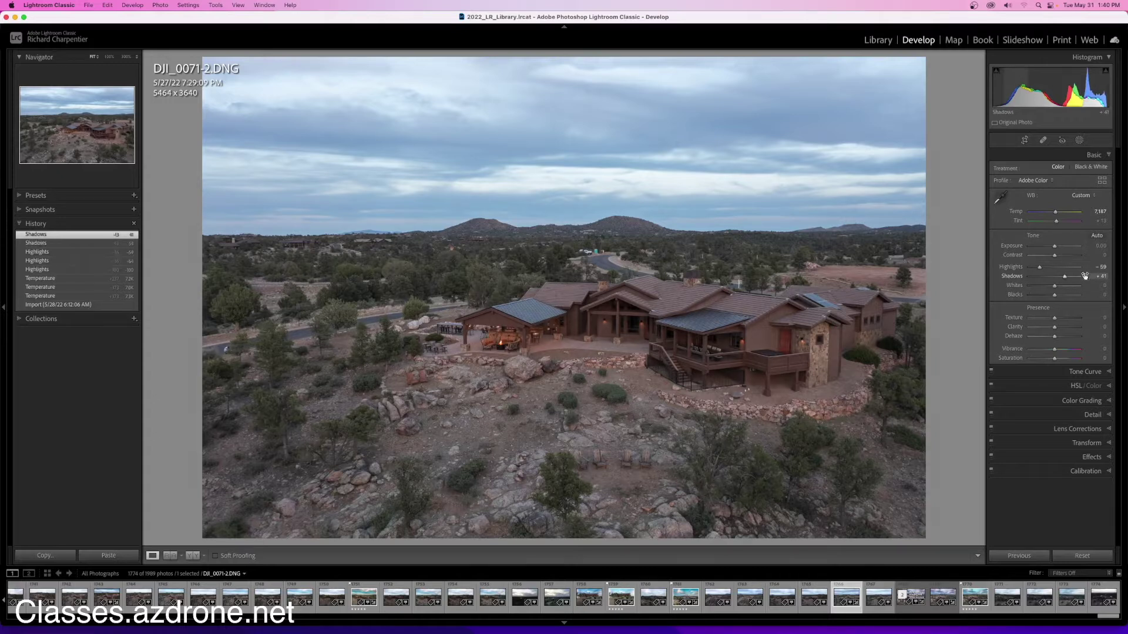
shift+double_click(1019, 289)
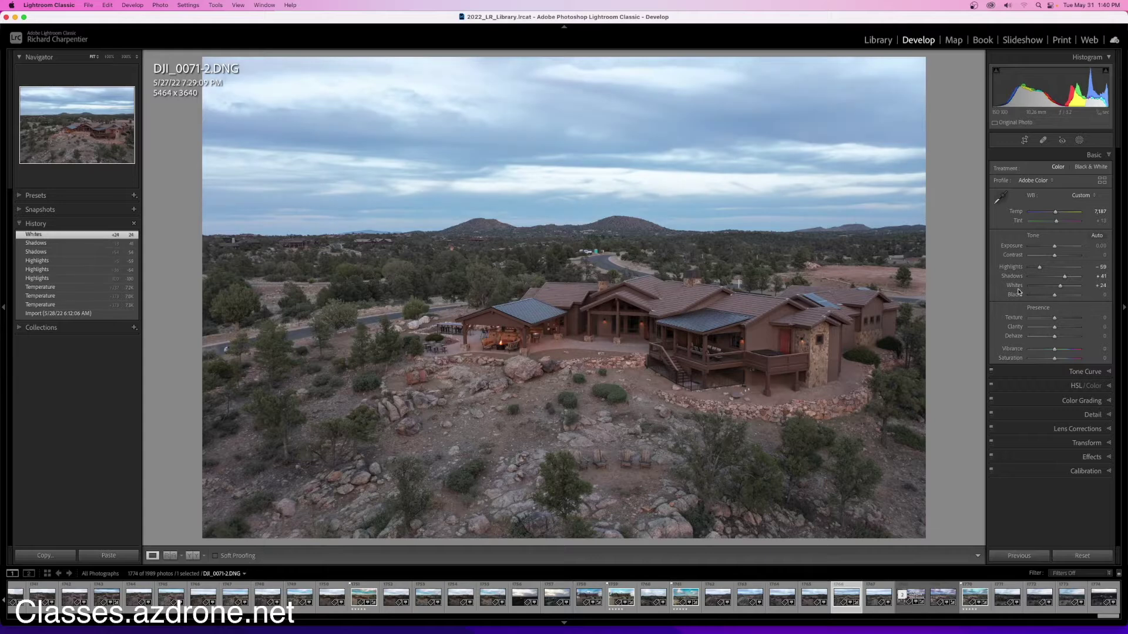
shift+double_click(1018, 297)
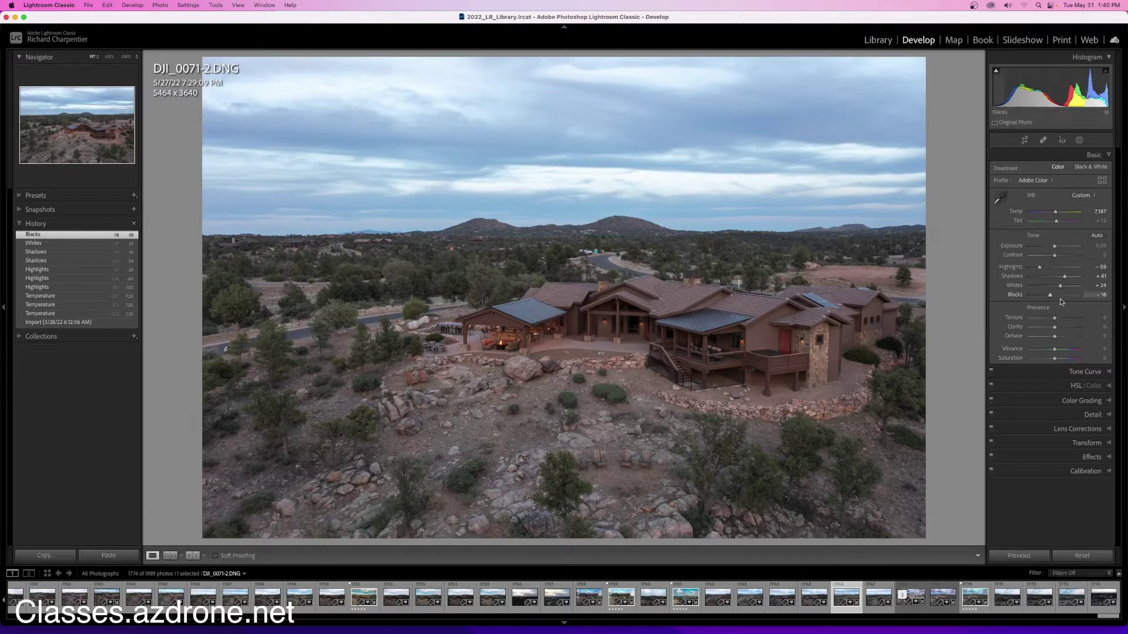
- Raise Clarity to +20 and Vibrance to +16, and compare the edit side by side with the original
click(1060, 329)
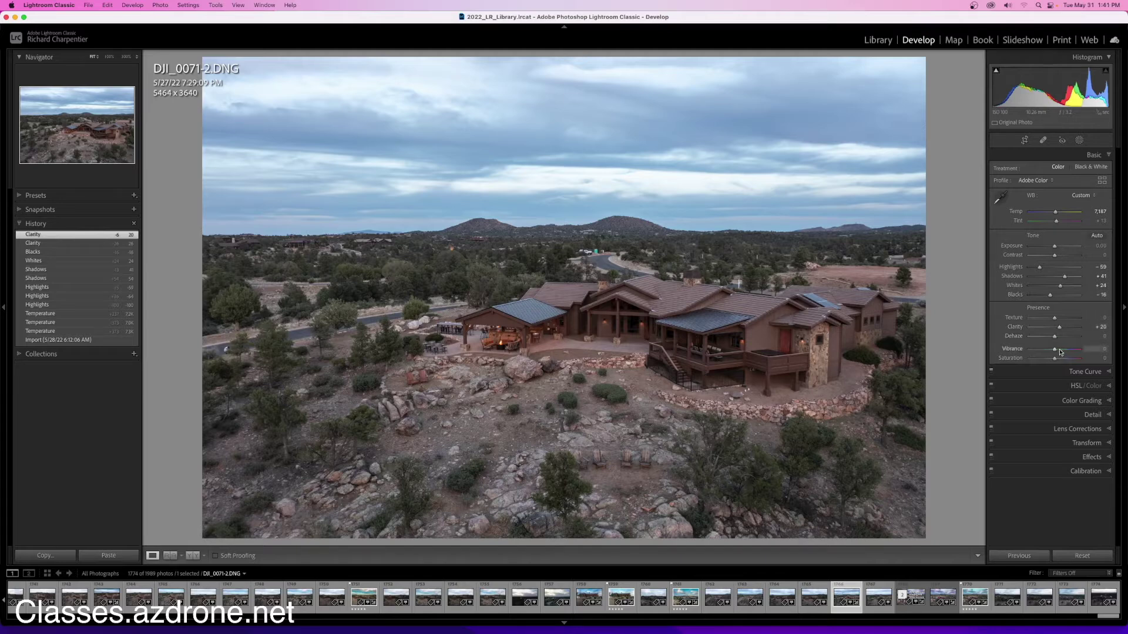
drag(1056, 351, 1059, 351)
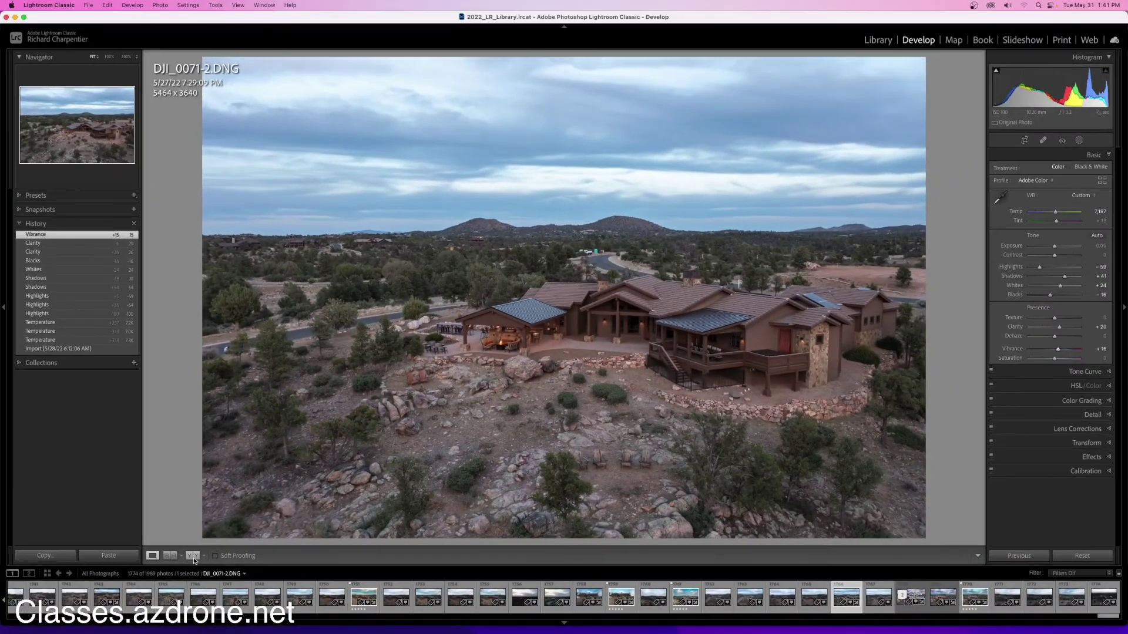
click(192, 556)
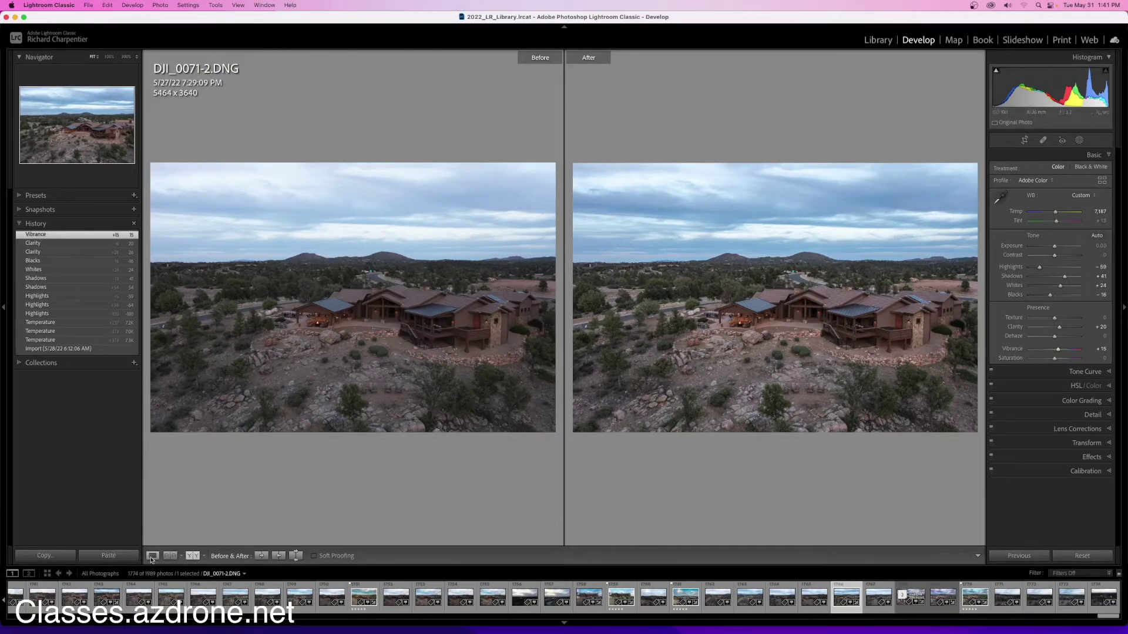
click(152, 556)
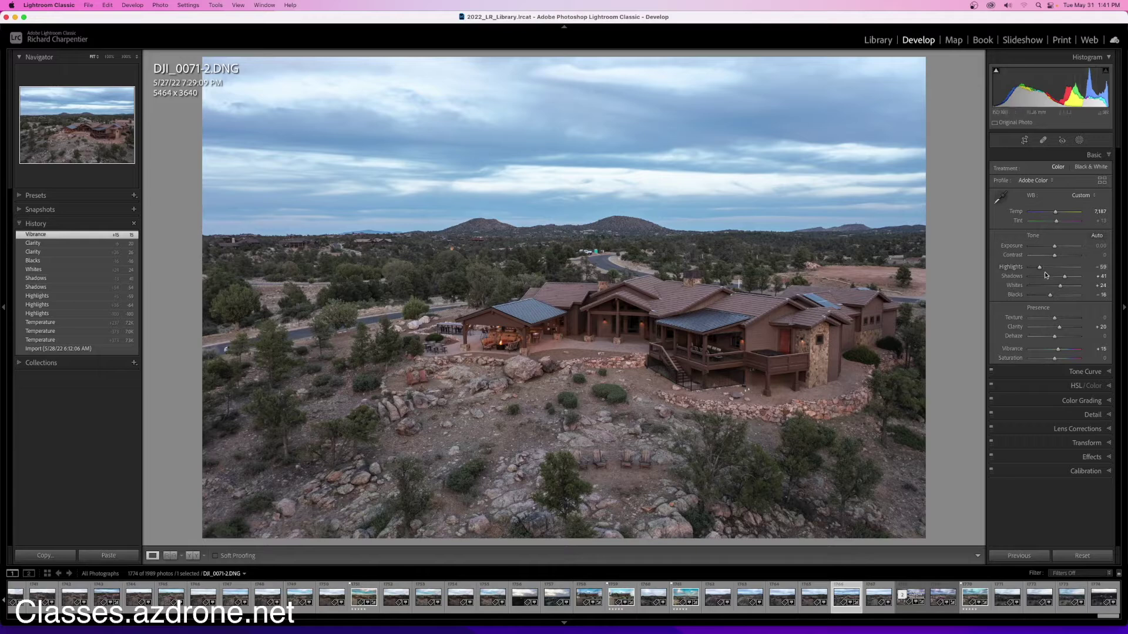
- Raise the whole photo's Shadows to +60 and check the covered patio at full size
drag(1066, 279, 1070, 280)
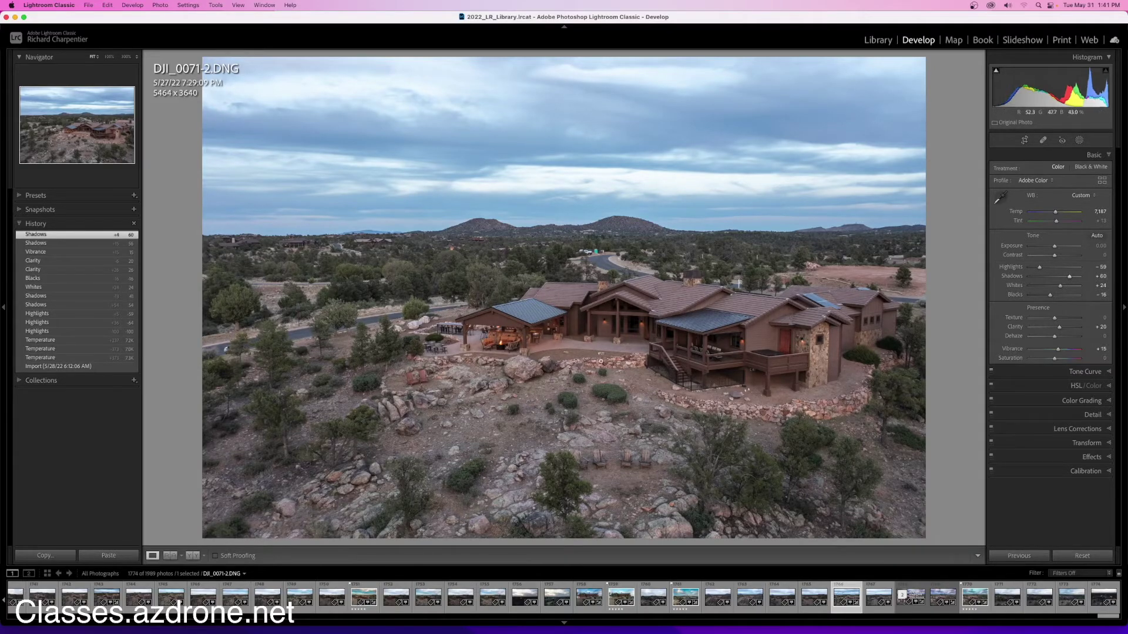
click(534, 334)
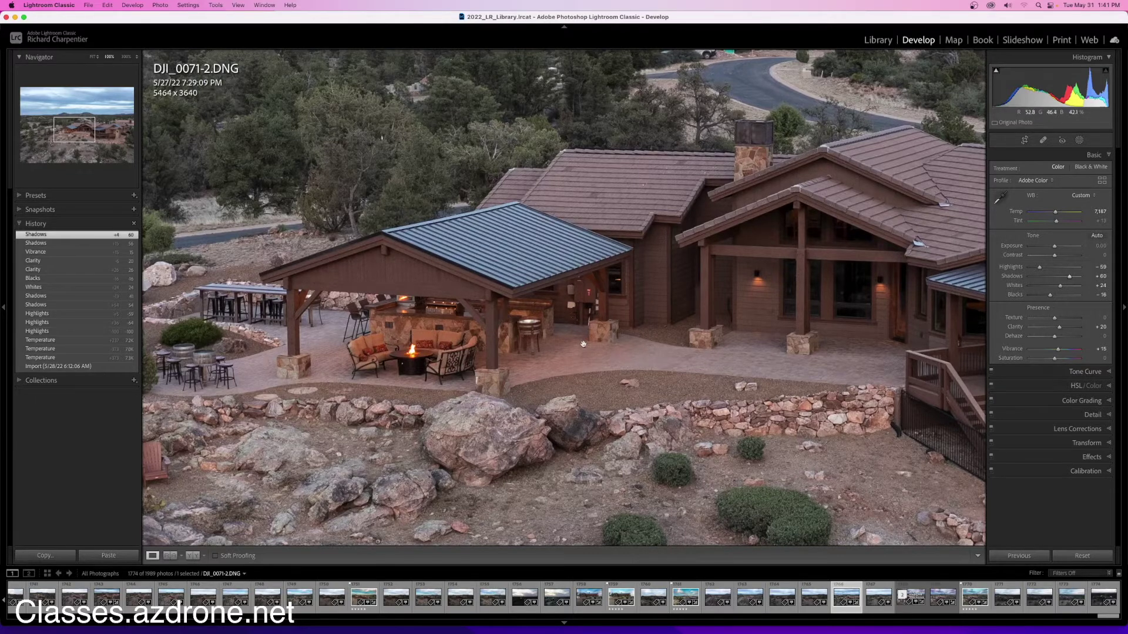
click(614, 347)
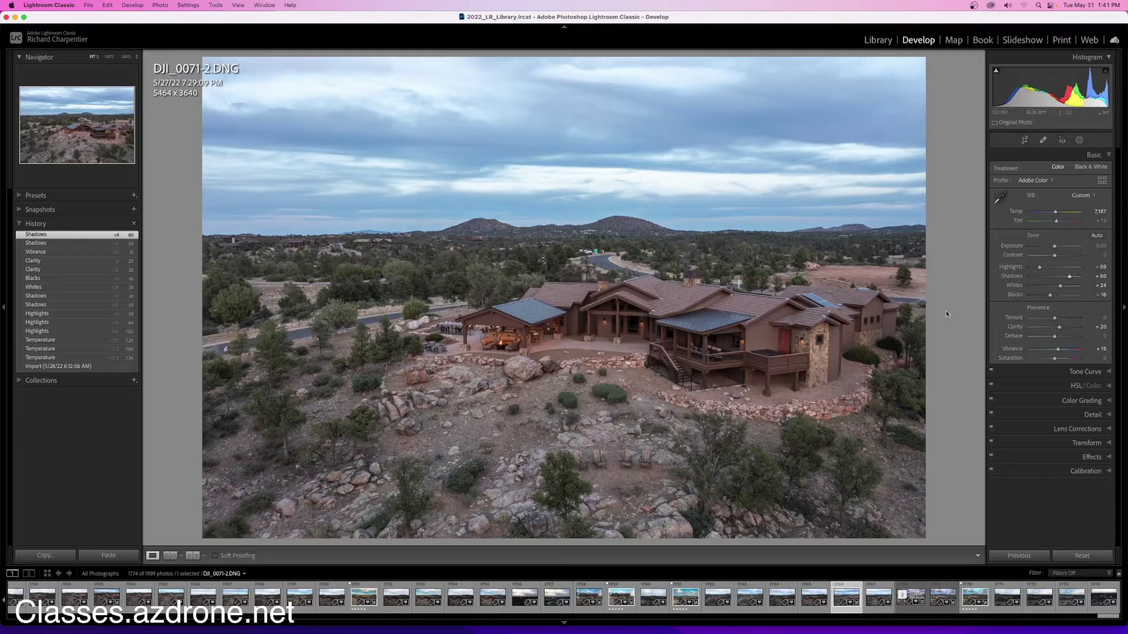
- Create a mask that selects the sky and set its Dehaze to 20
click(1080, 141)
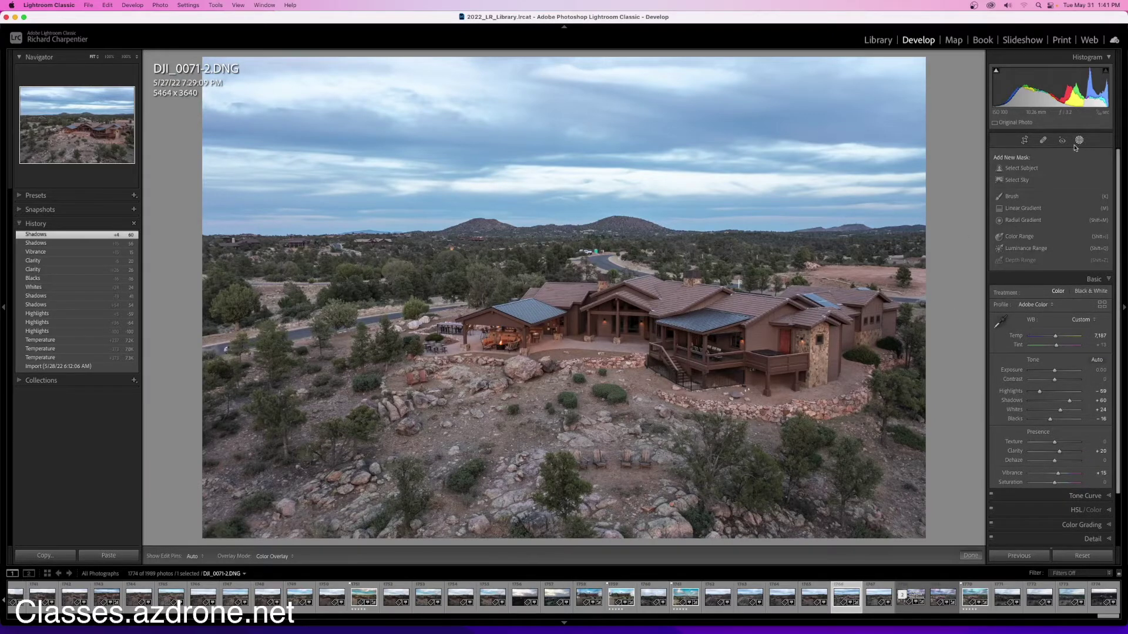
click(1018, 181)
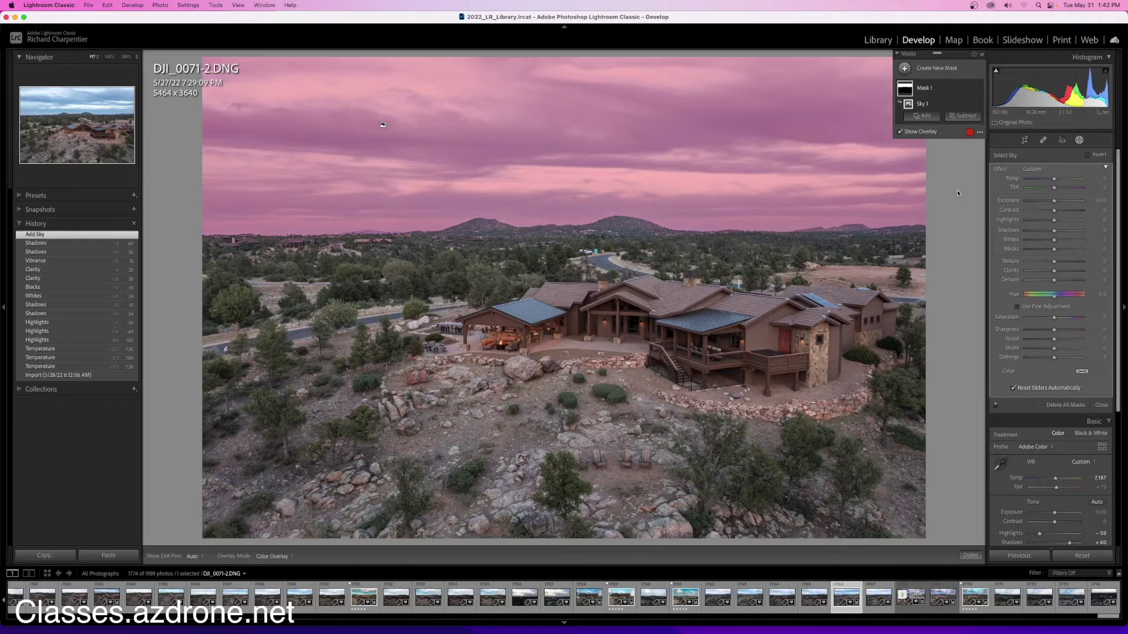
click(1061, 281)
drag(1060, 282, 1060, 281)
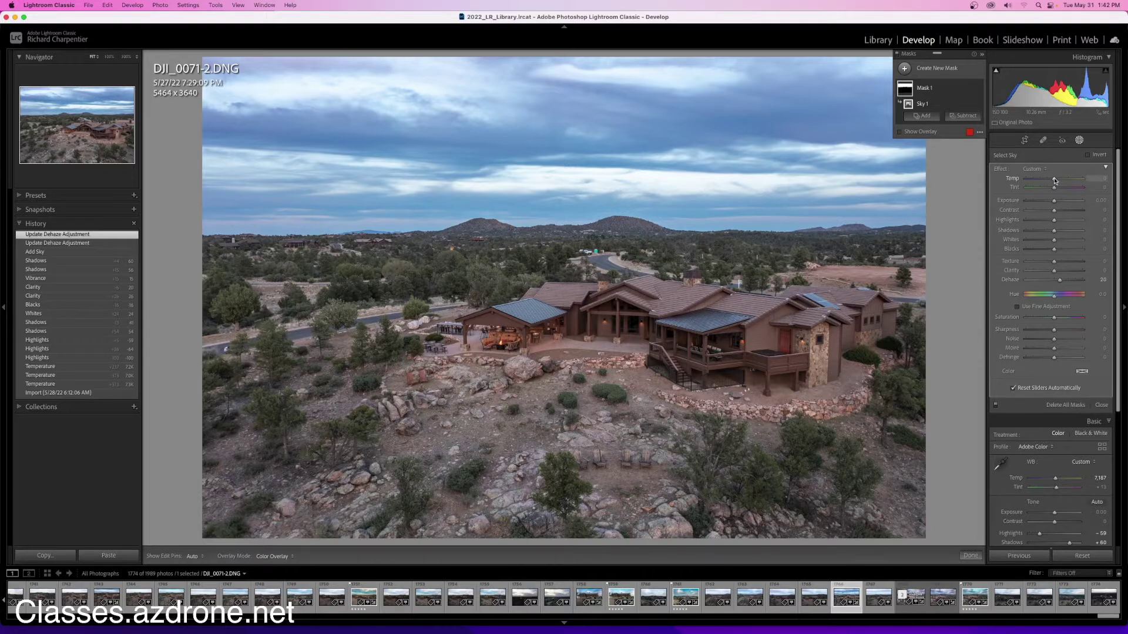
- Give the sky mask a warmer, more magenta look with Temp at 10 and Tint at 11
drag(1054, 180, 1057, 181)
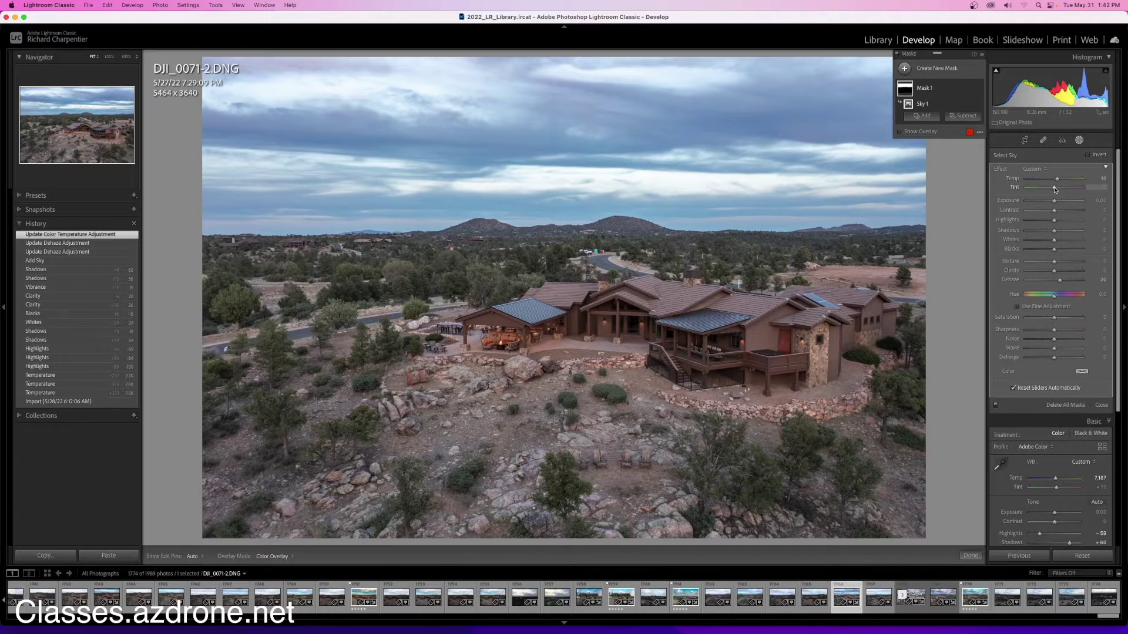
drag(1054, 189, 1057, 189)
double_click(1015, 187)
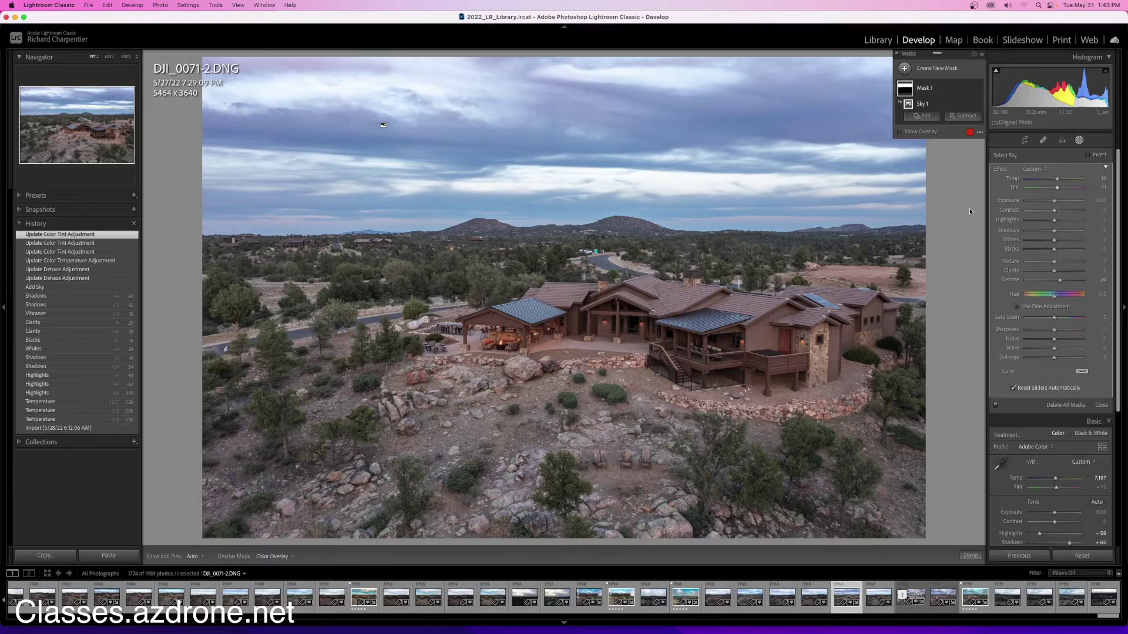
- Add a new brush mask with a slightly warmer Temp and Exposure raised to about 1.00
click(630, 325)
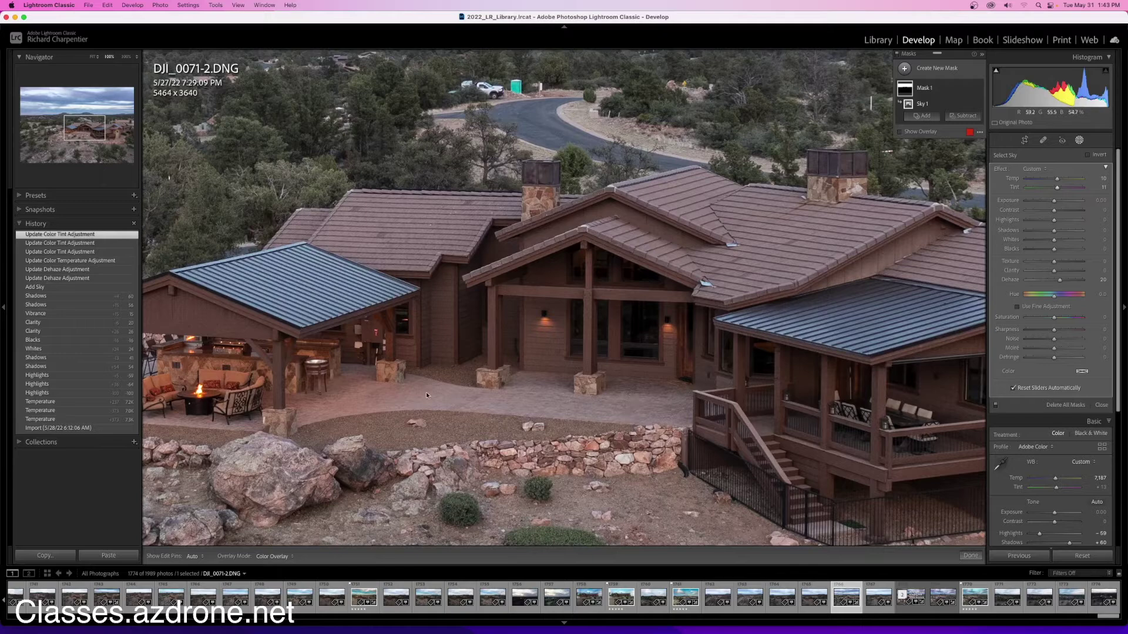
click(507, 393)
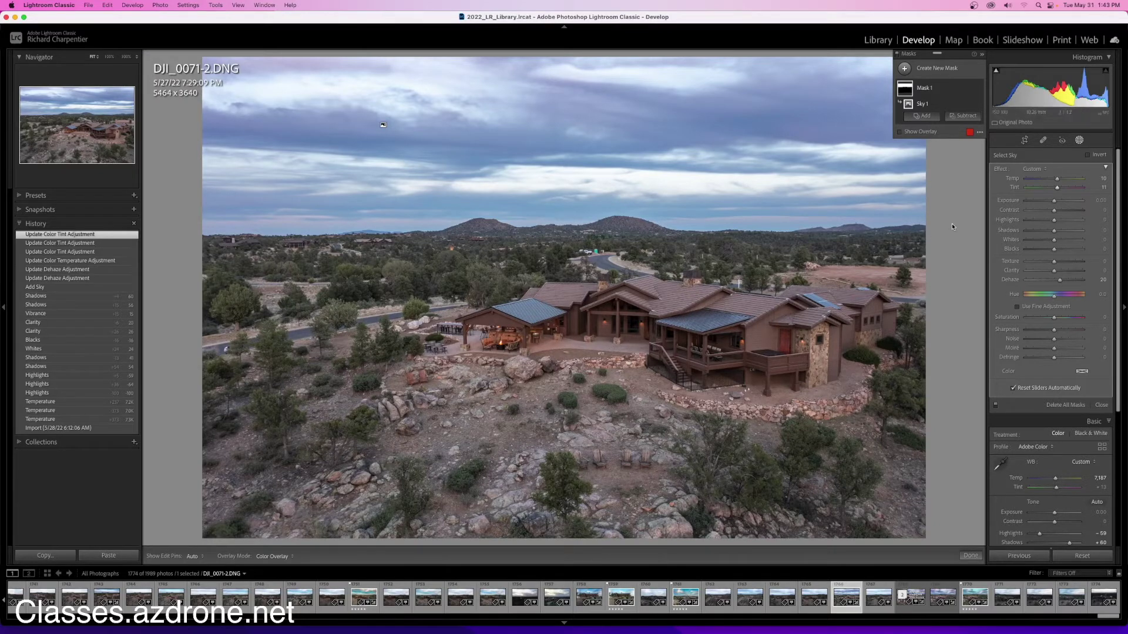
click(928, 70)
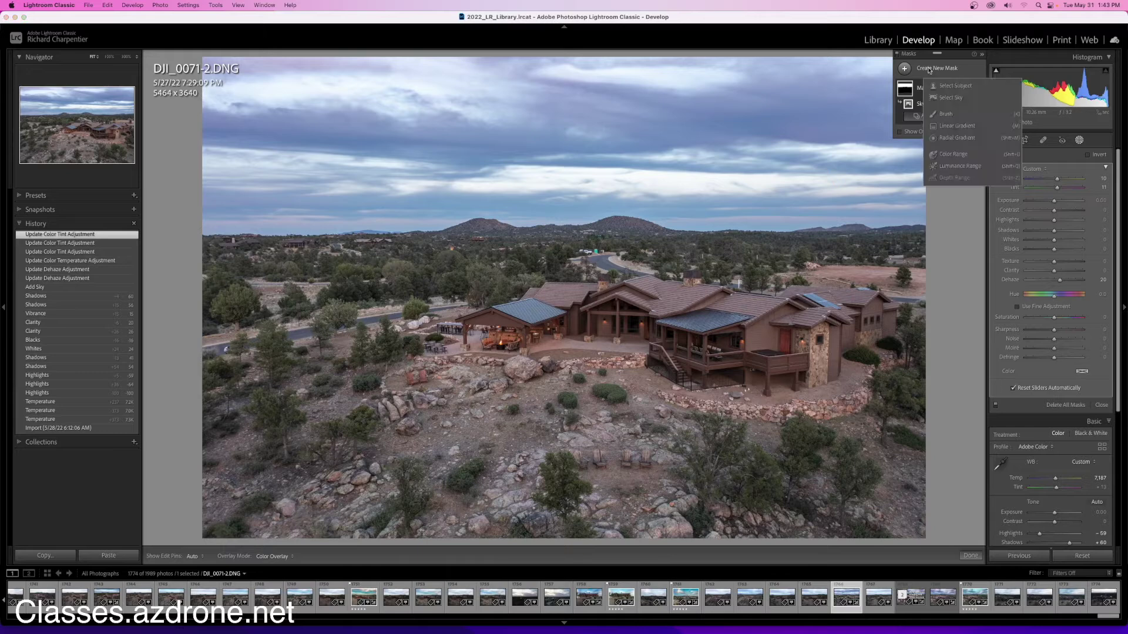
click(948, 115)
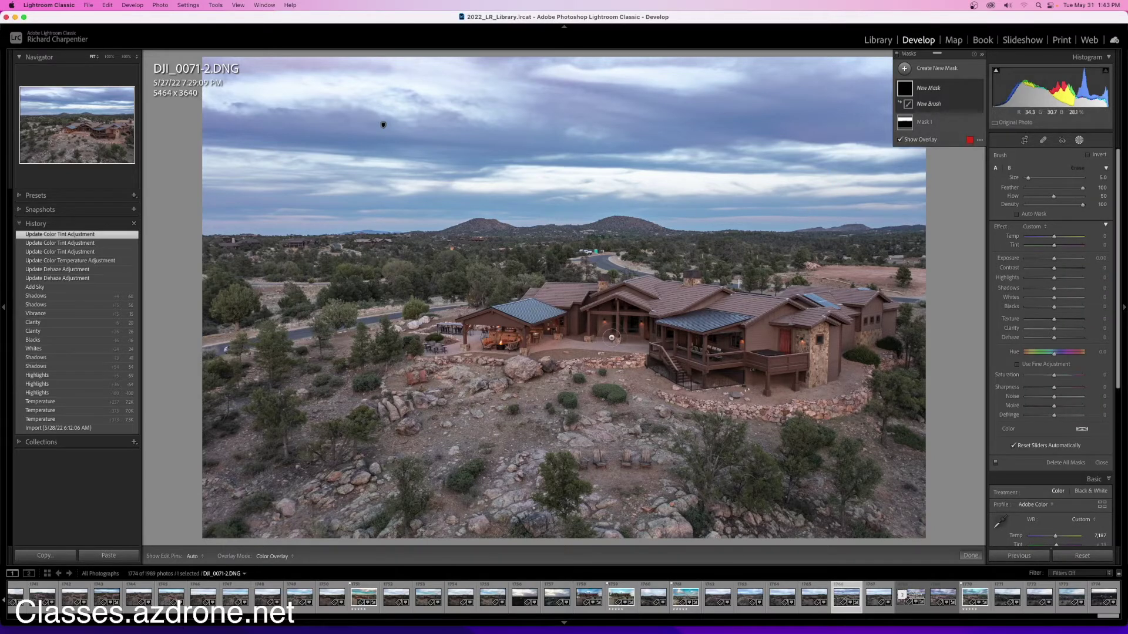
scroll(613, 207, up, 2)
scroll(623, 341, down, 3)
scroll(625, 343, down, 2)
drag(1054, 259, 1060, 261)
drag(1059, 261, 1061, 261)
- Paint the brush mask over the patio paving in front of the house and around the fire pit
click(626, 345)
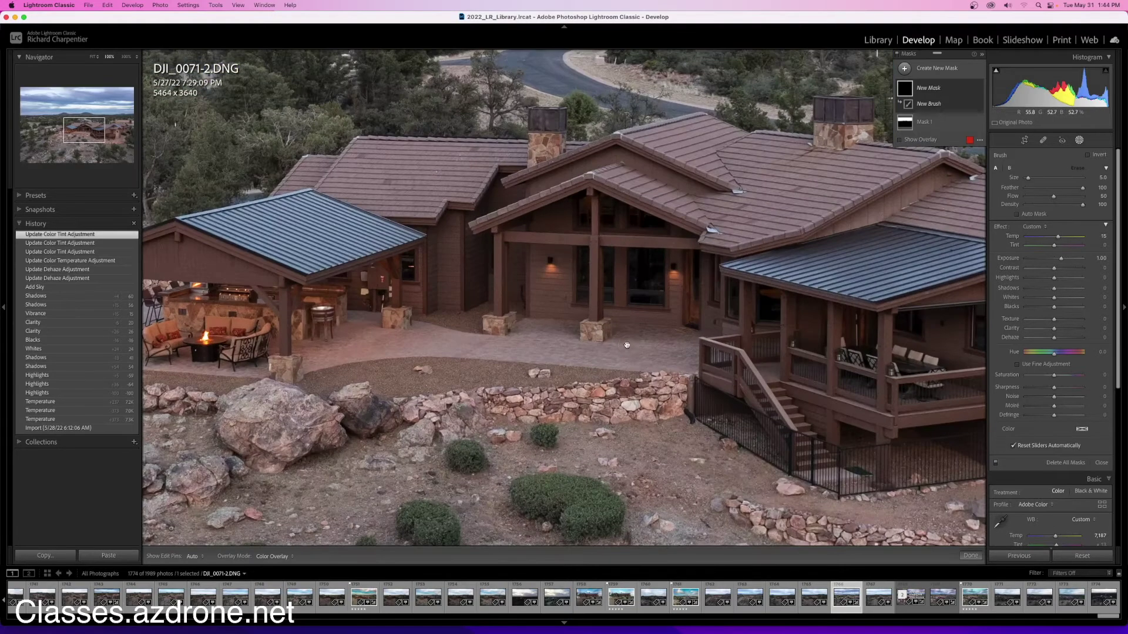
key(h)
key(alt)
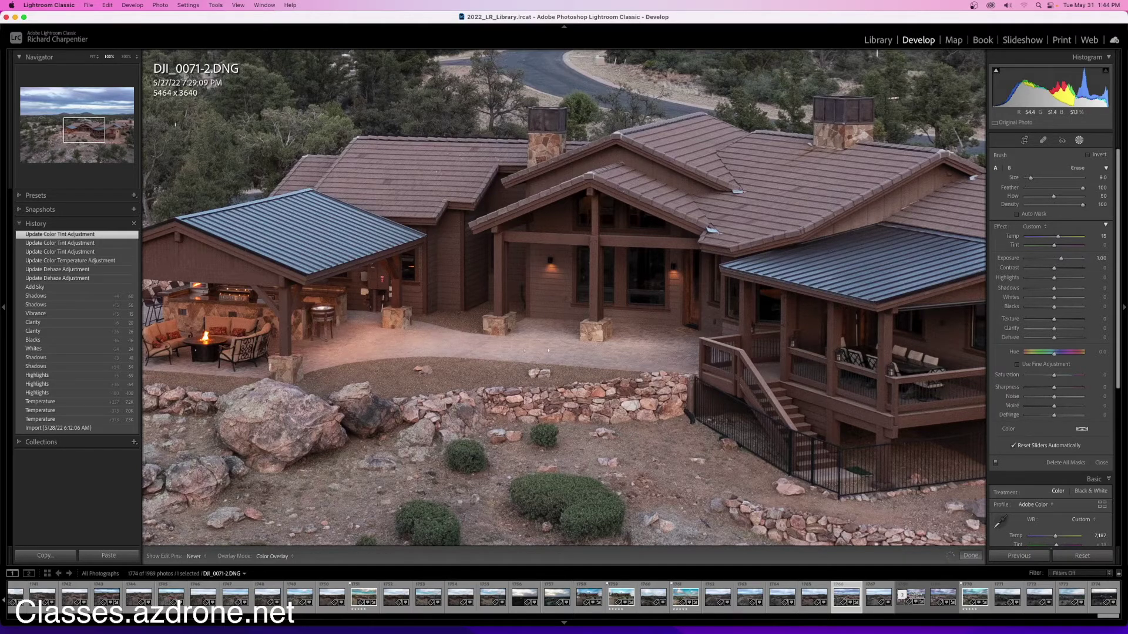
click(679, 346)
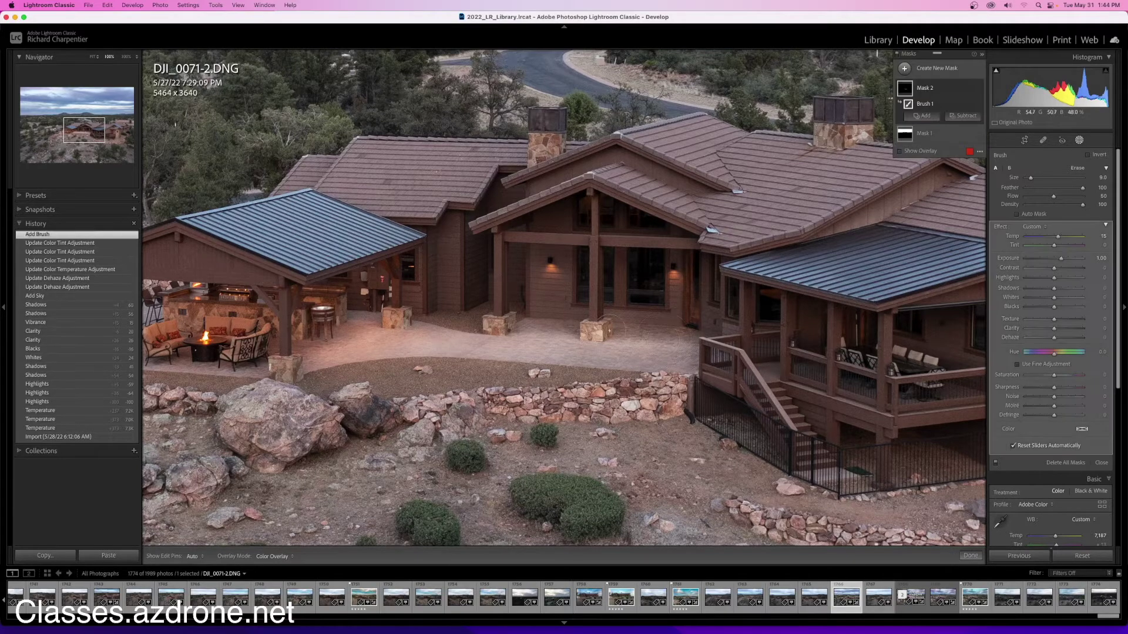
drag(345, 351, 626, 351)
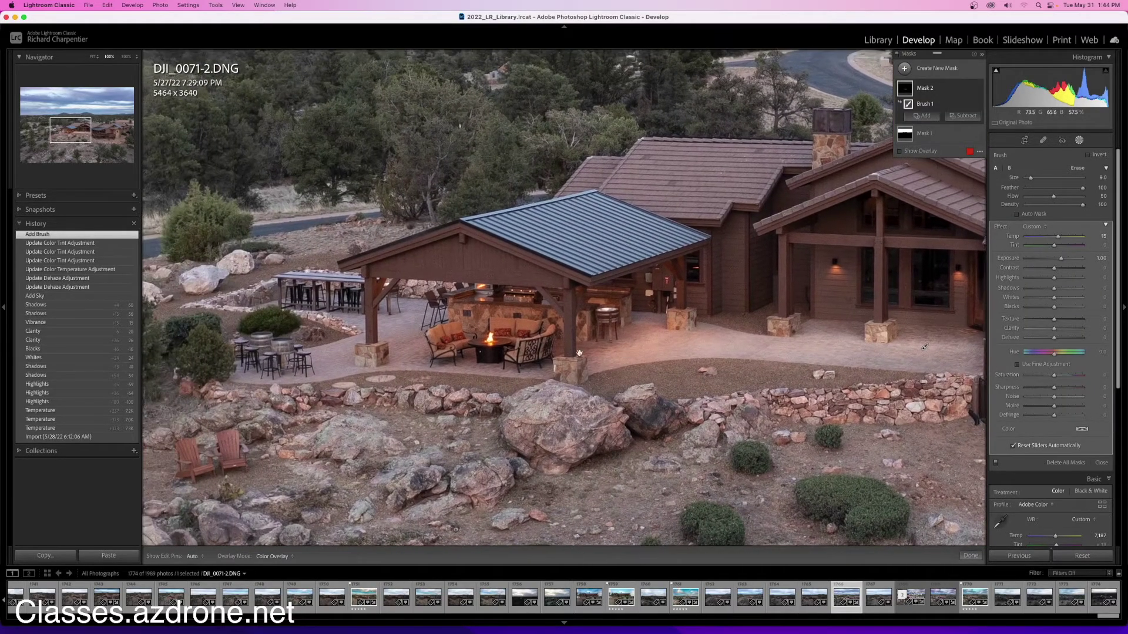
key(h)
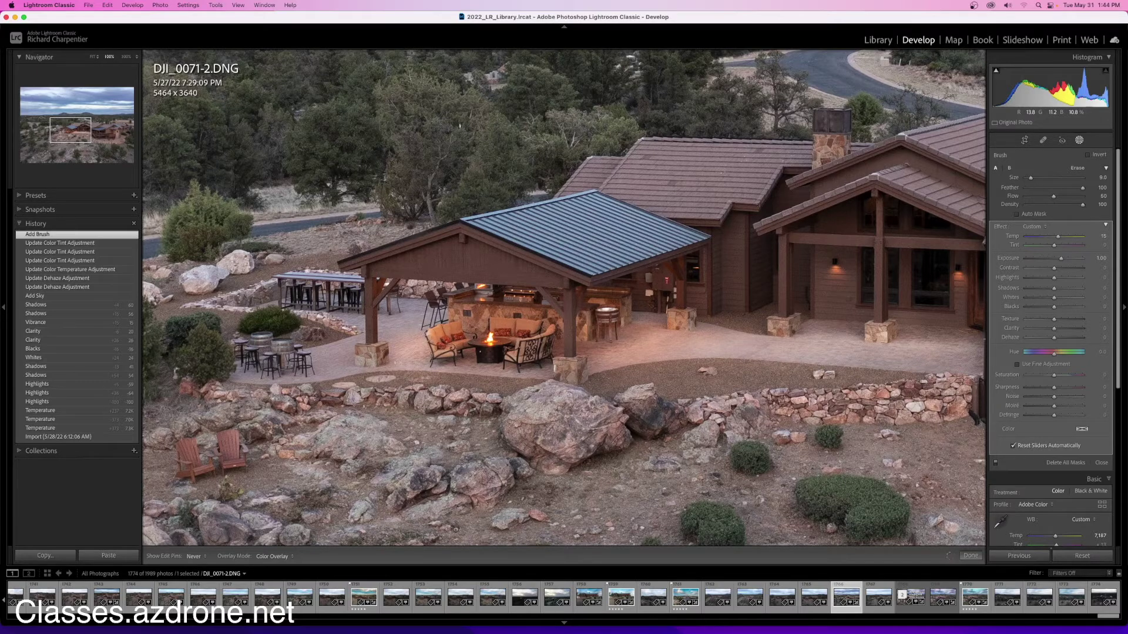
click(533, 373)
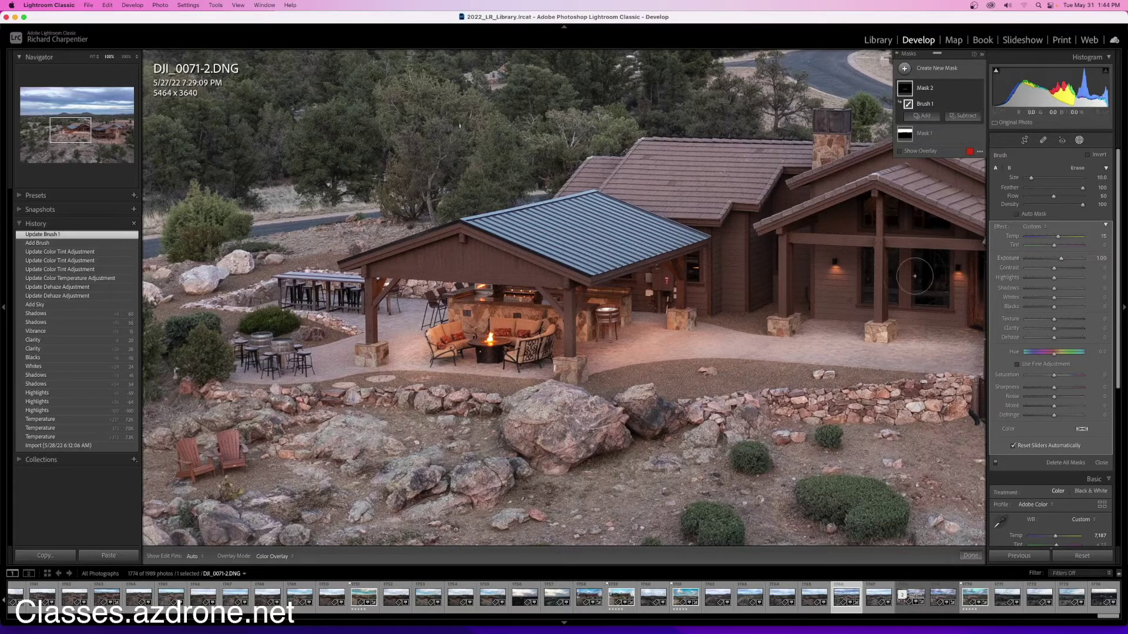
- View the whole photo and reduce the patio brush mask's Exposure to about 0.6
key(z)
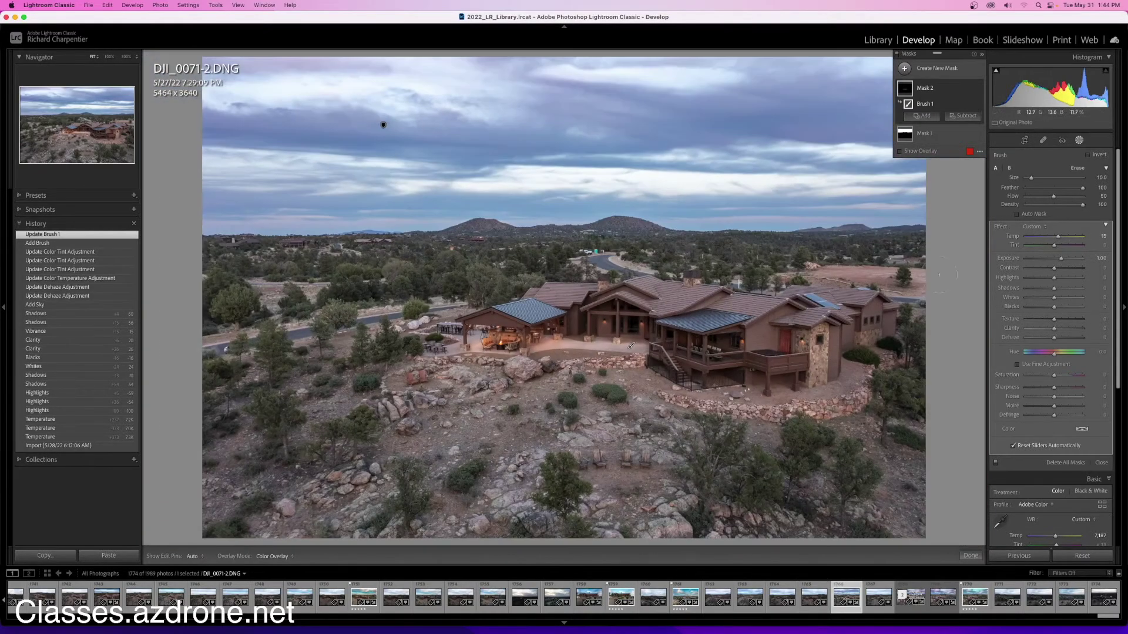
drag(1061, 260, 1081, 260)
click(1057, 261)
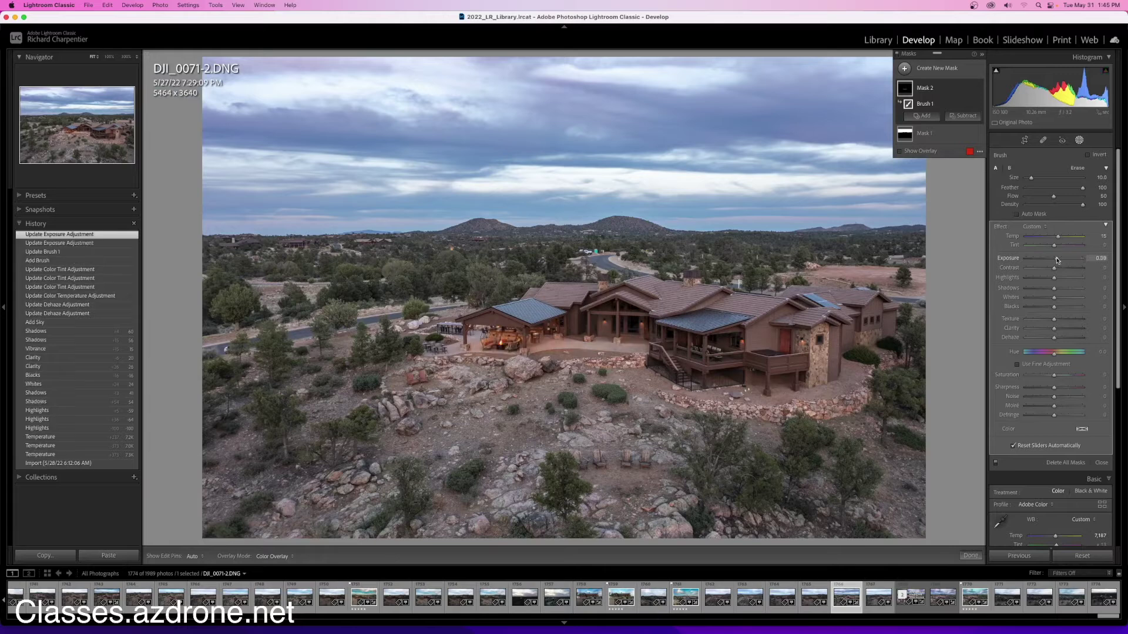
- Refine the patio brush mask to Temp 20 and Exposure 0.50, checking it up close and in full view, and close masking
drag(1056, 260, 1060, 262)
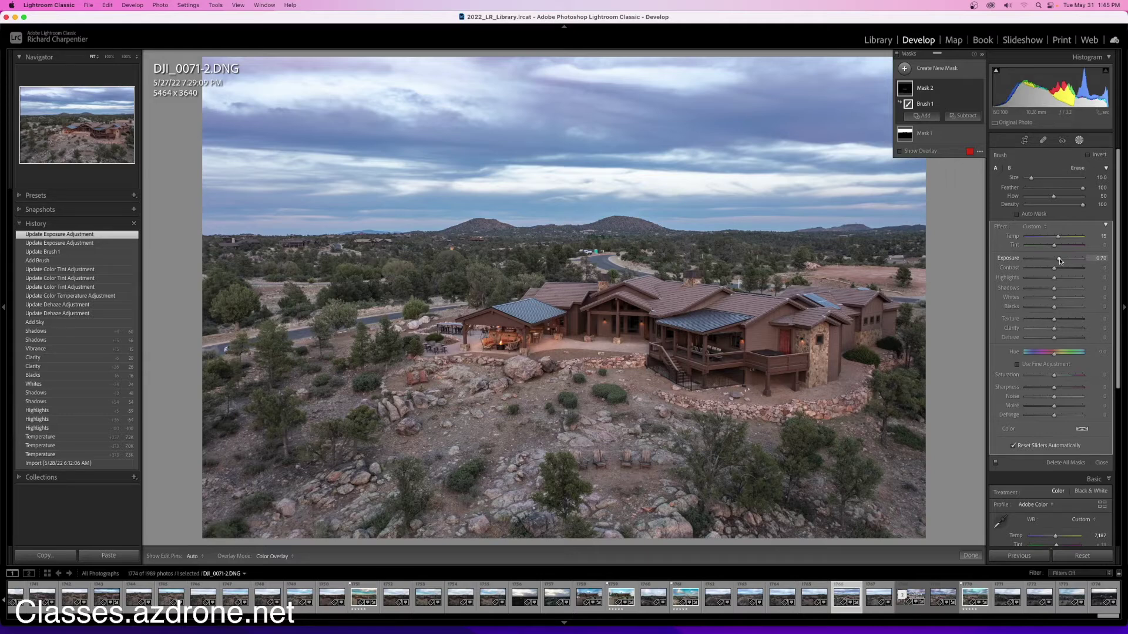
drag(1061, 261, 1060, 261)
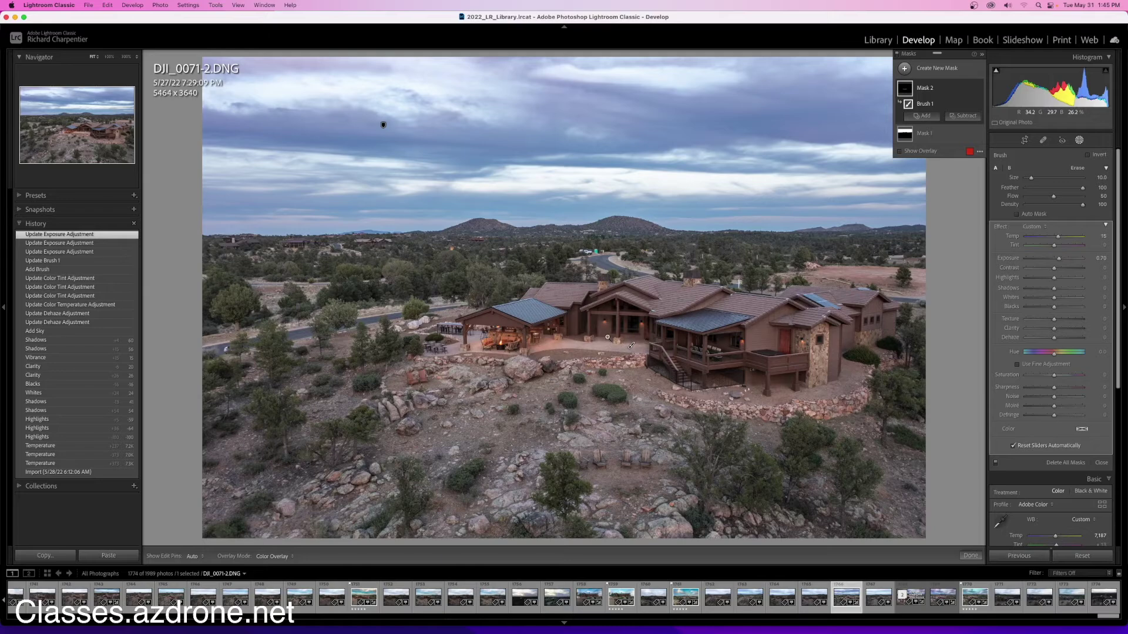
key(z)
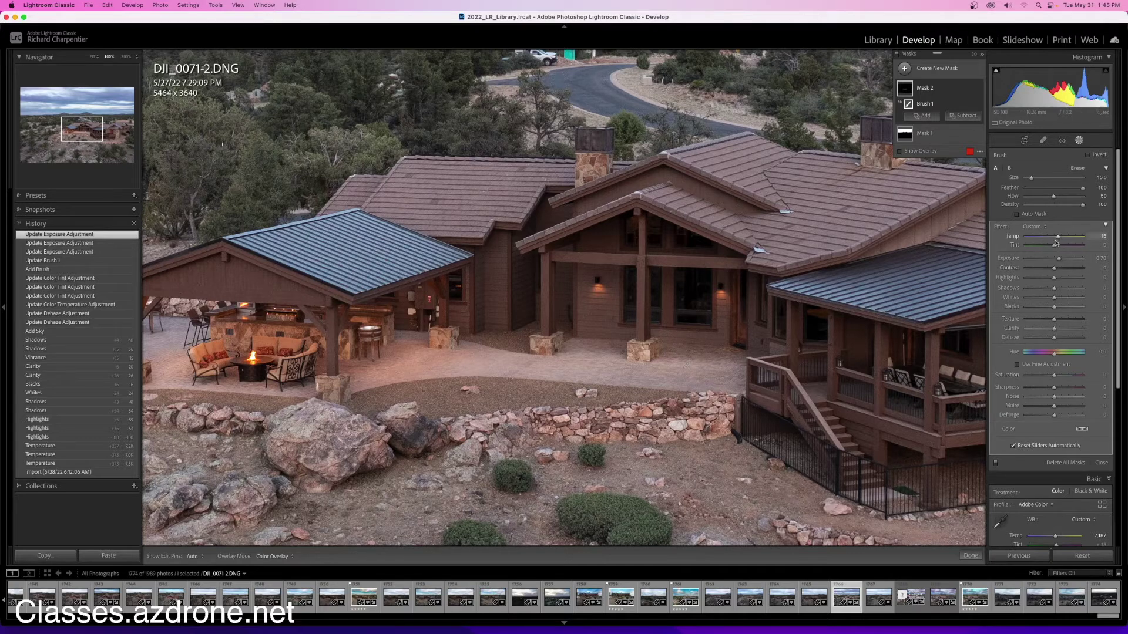
mouse_move(1058, 239)
mouse_down()
mouse_move(1018, 243)
mouse_move(1060, 244)
mouse_up()
key(z)
key(z)
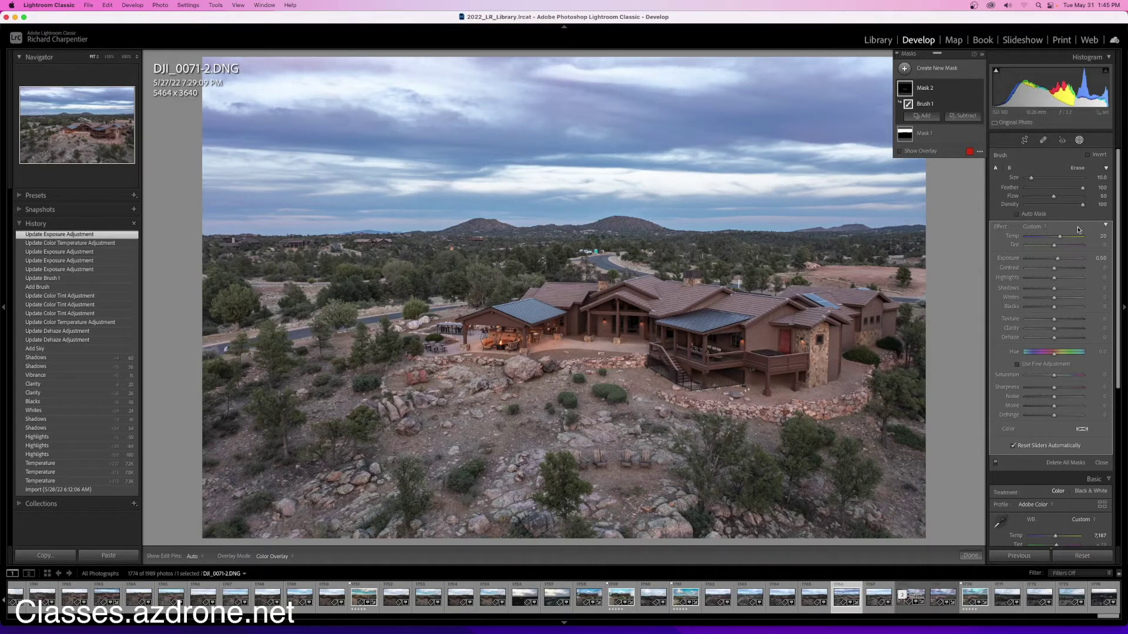
click(1079, 141)
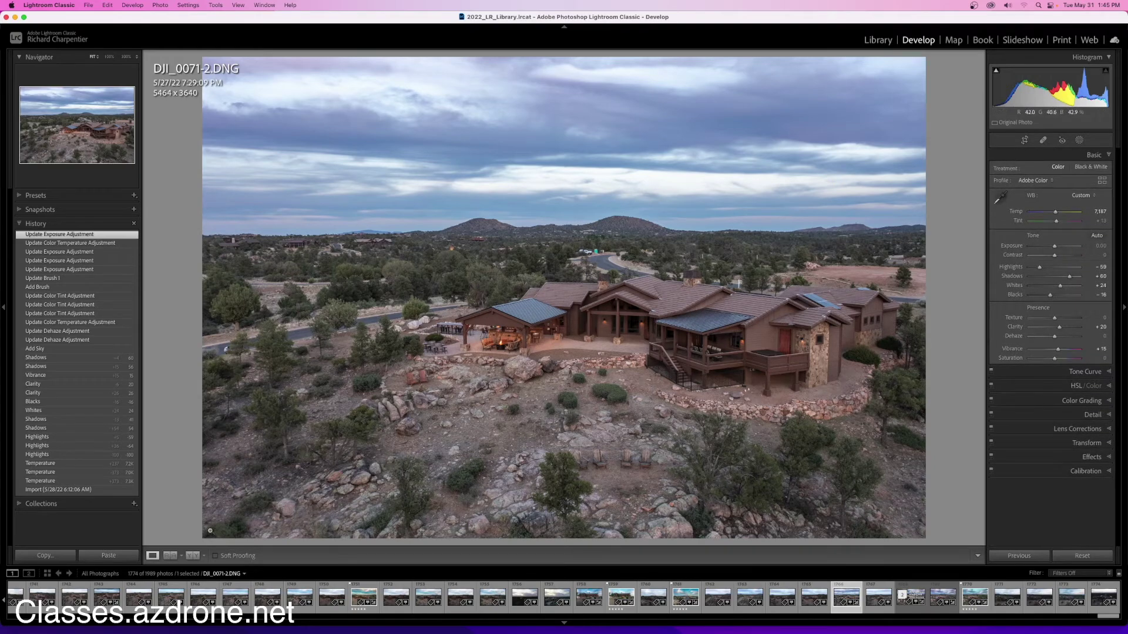
- Compare the original and edited photo side by side around the fire pit patio, and inspect the edited house up close in single view
click(191, 556)
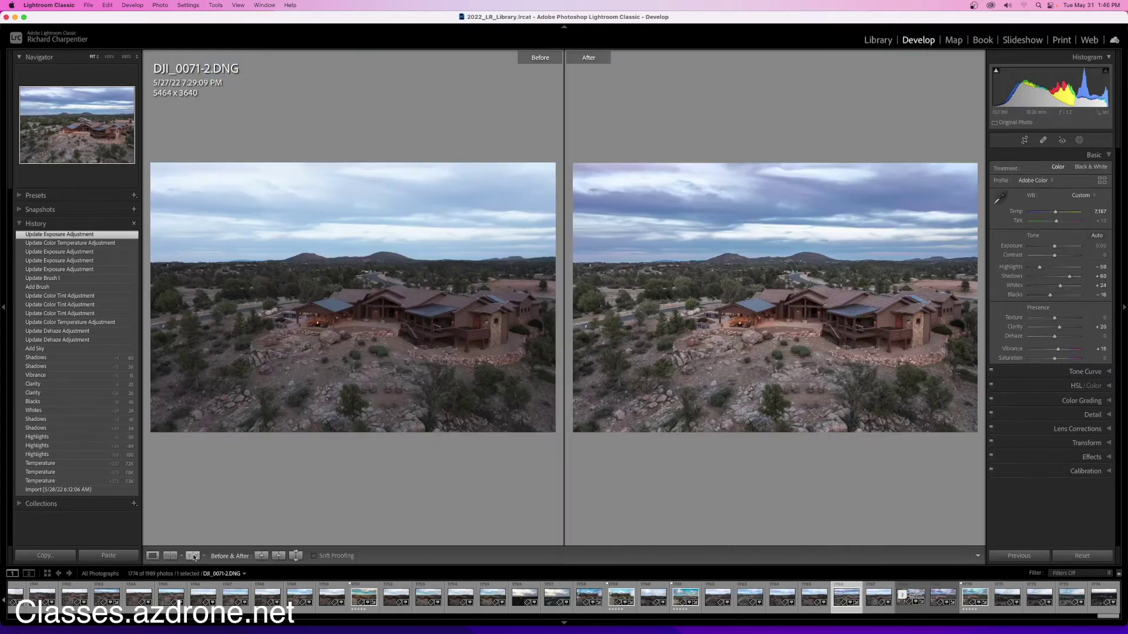
click(373, 323)
drag(423, 391, 529, 391)
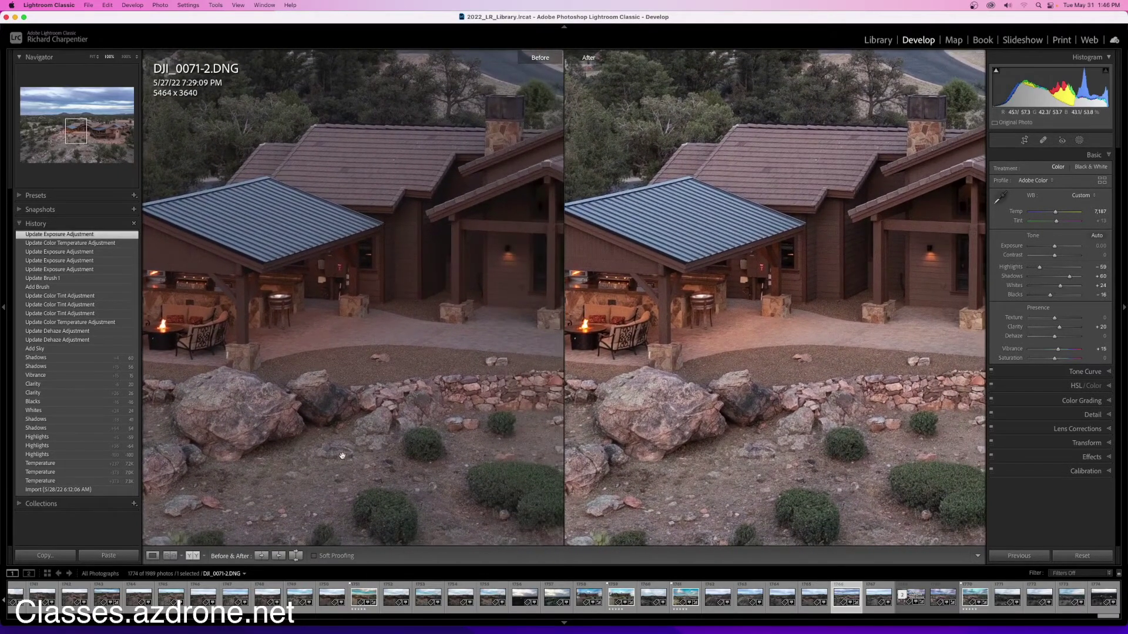
click(152, 556)
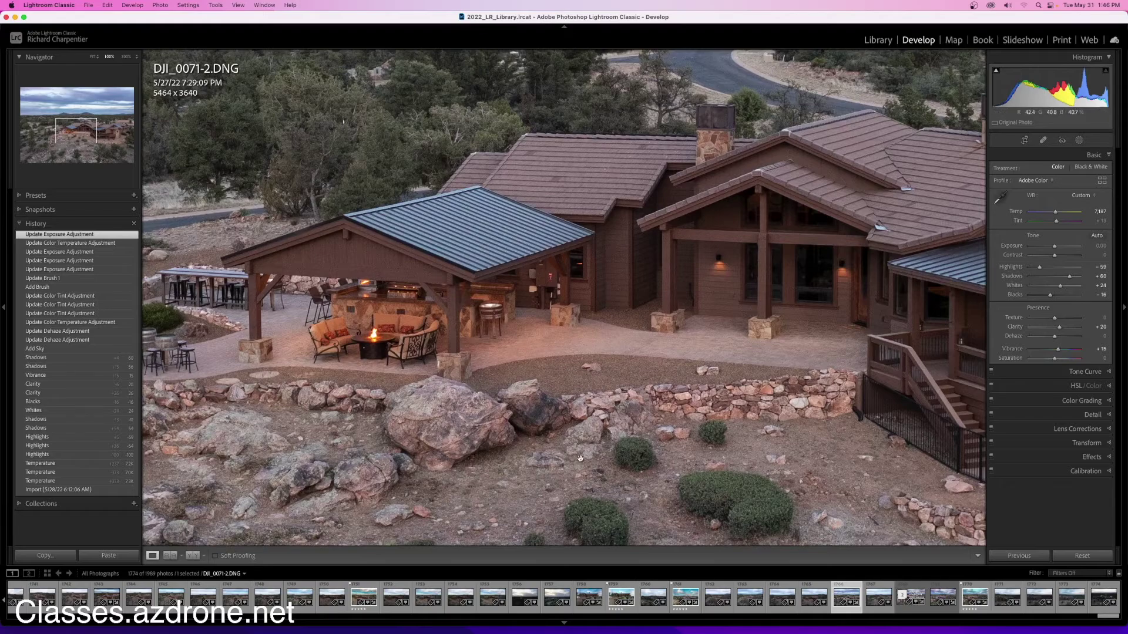
click(619, 400)
click(618, 399)
click(616, 400)
click(614, 400)
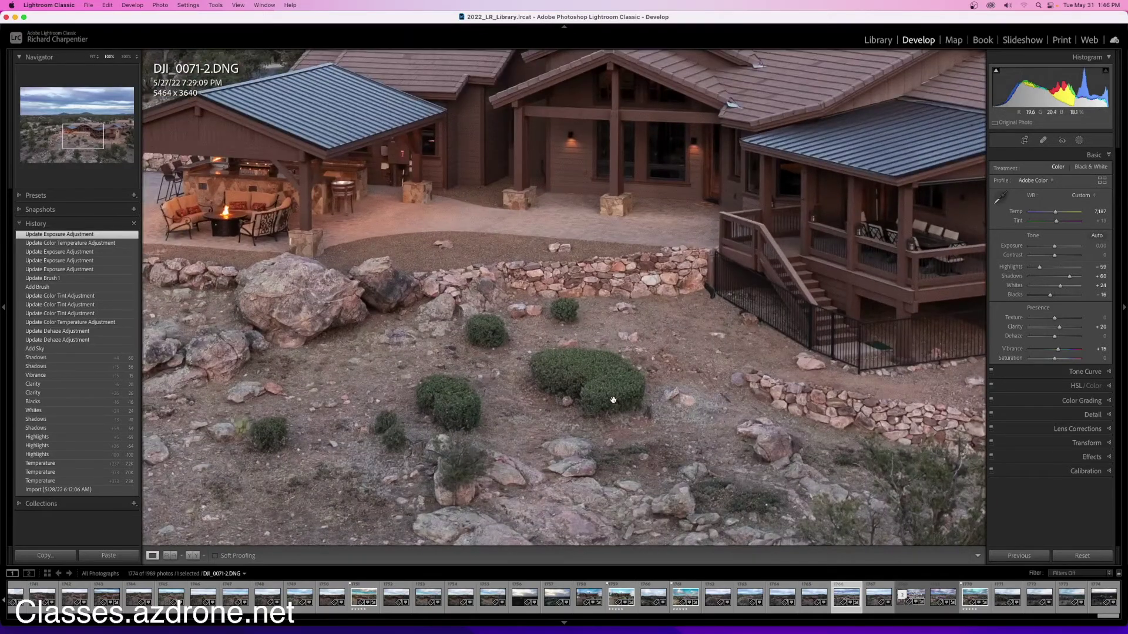
click(614, 400)
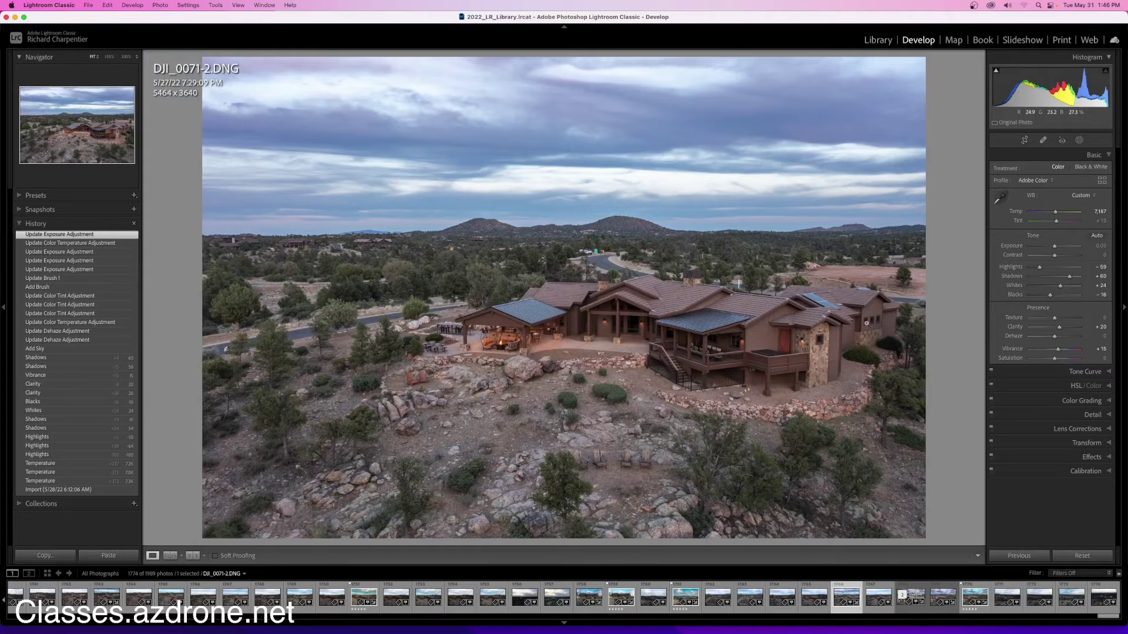
- Add a new brush mask with Temp 10, Exposure 0.50 and brush size 8 for the wall lamps by the deck
click(1080, 141)
click(946, 68)
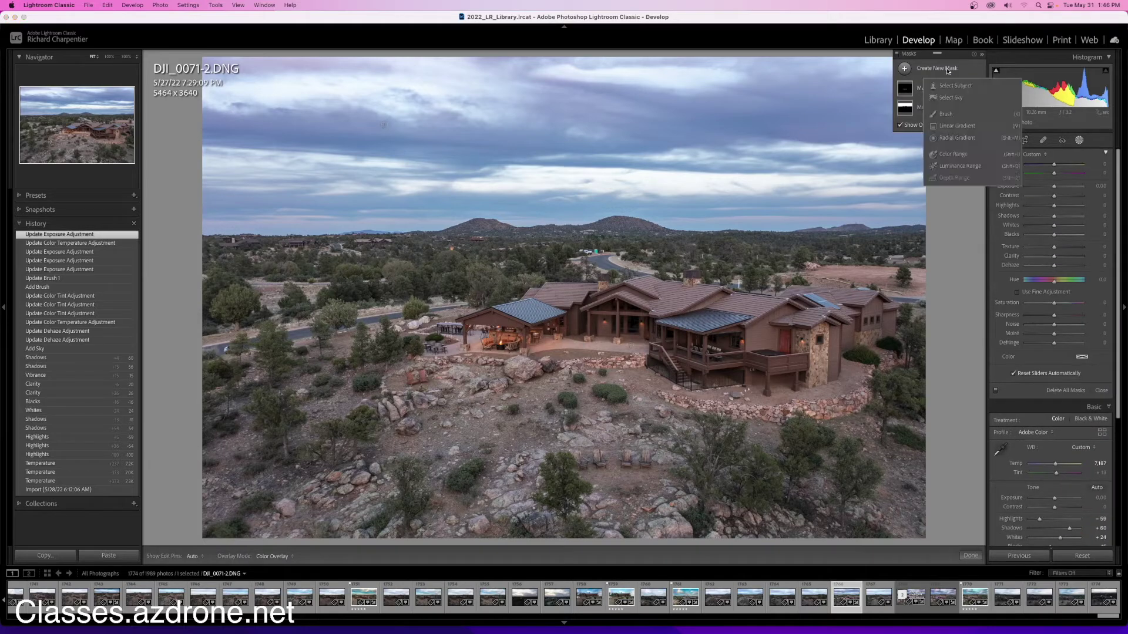
click(952, 115)
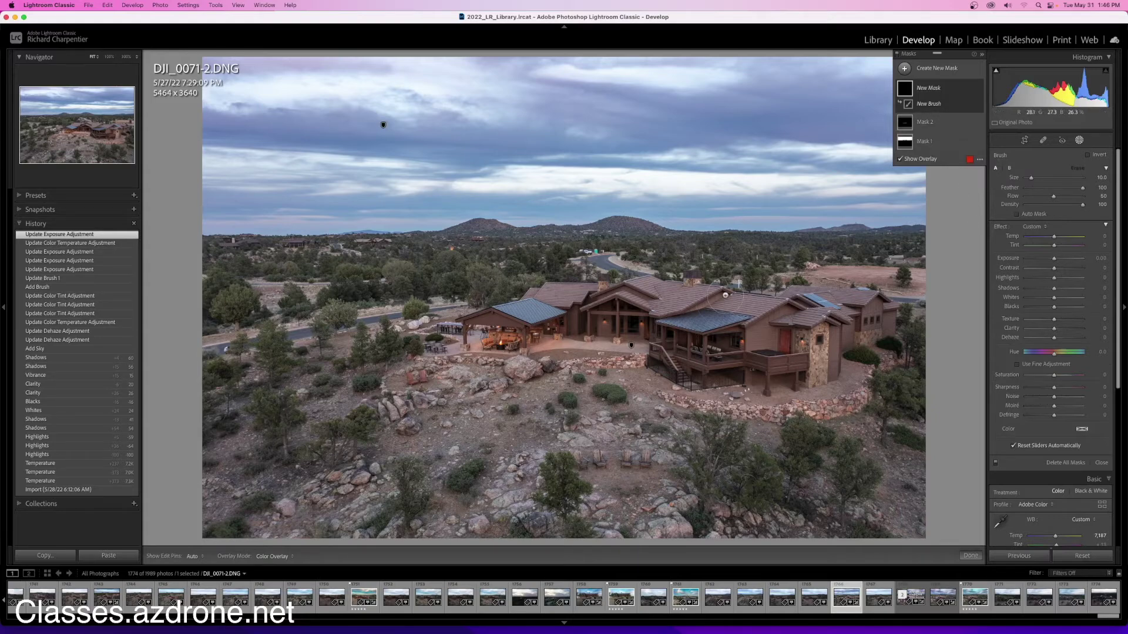
click(802, 345)
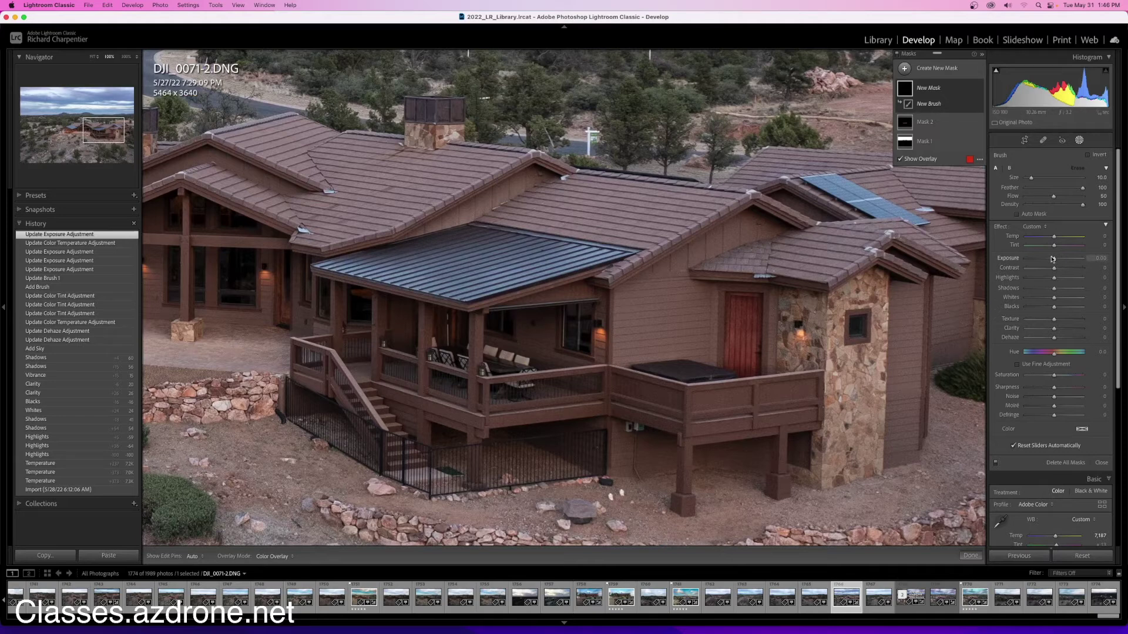
drag(1055, 260, 1058, 262)
key(bracketleft)
key(h)
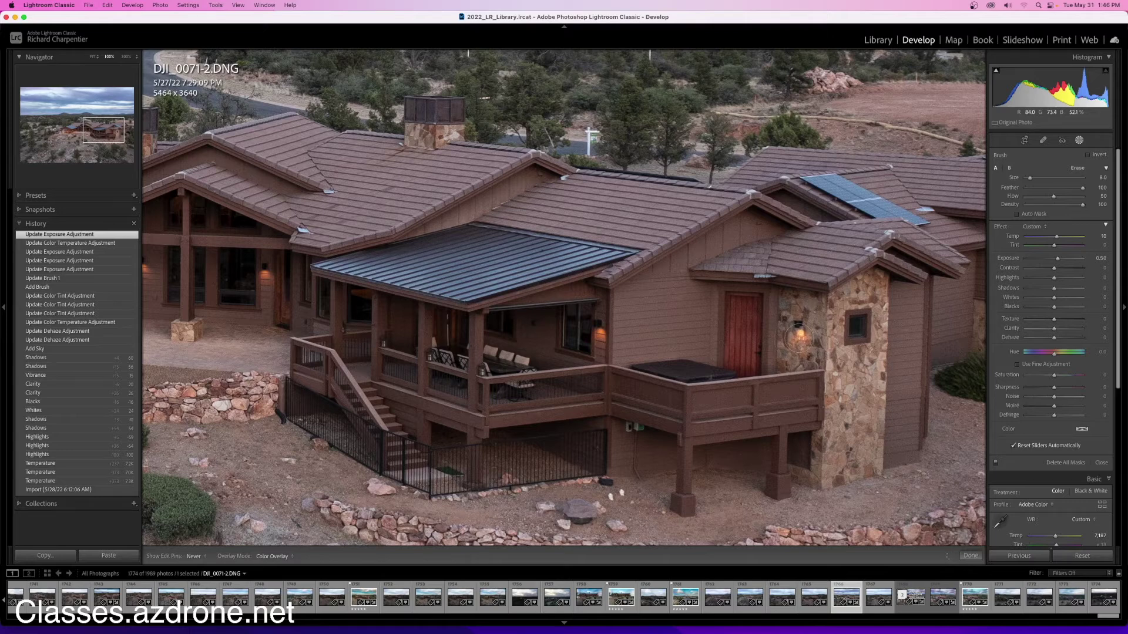
- Paint the brush mask over the lamp on the stone wall by the red door and the lamp on the covered deck
click(800, 334)
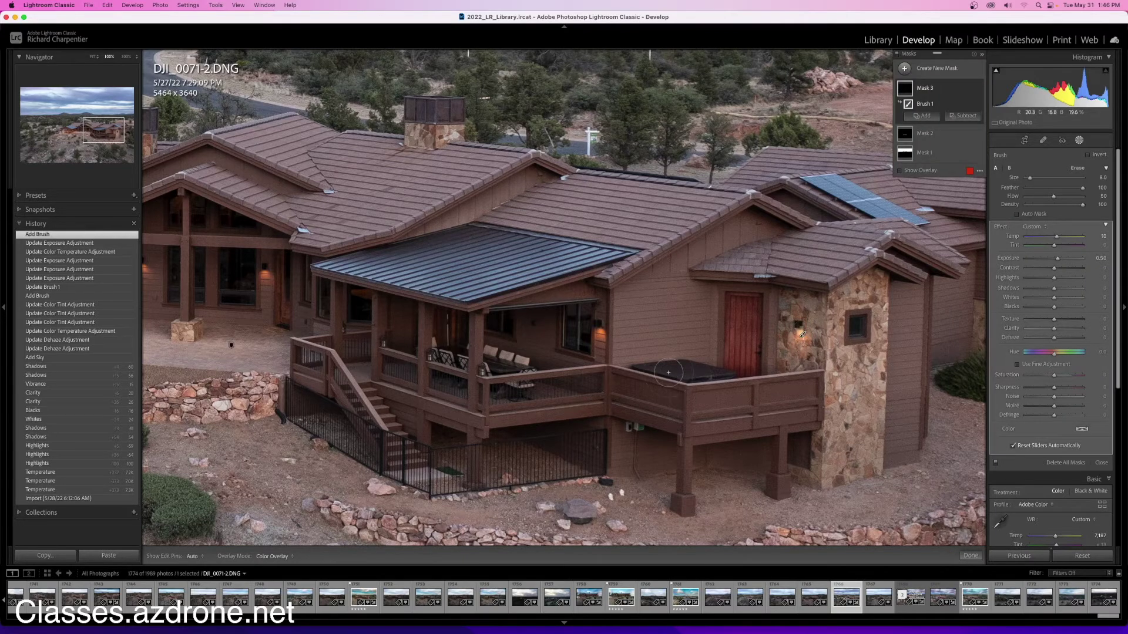
key(h)
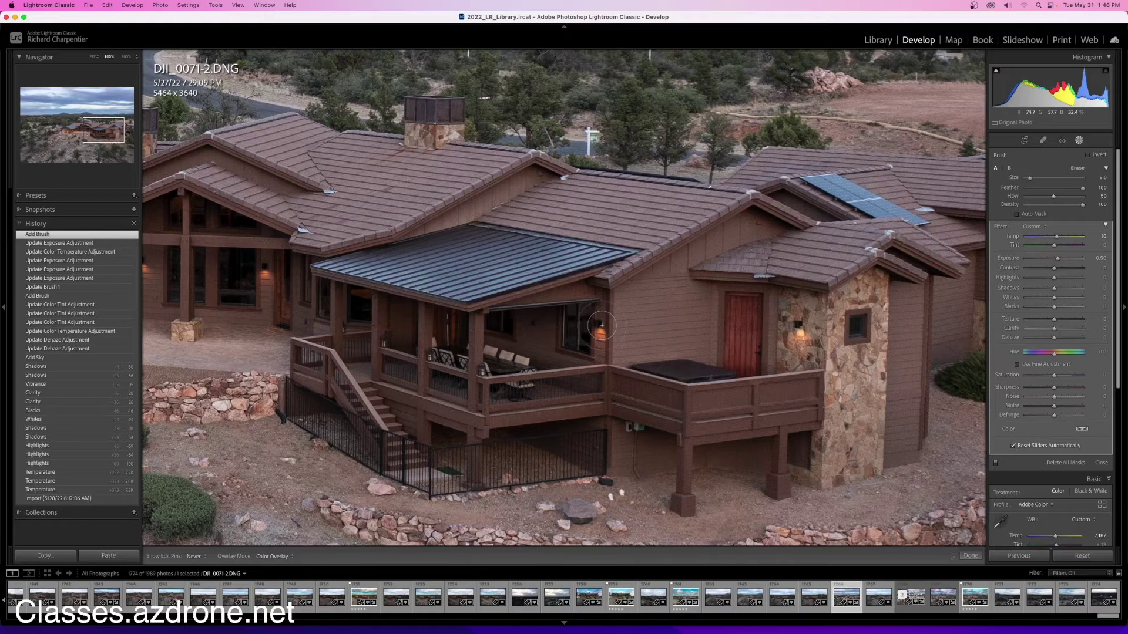
drag(600, 338, 597, 331)
- Paint the two wall lamps at the front entry into the same mask with a smaller brush, and close masking
drag(534, 352, 637, 323)
drag(504, 317, 723, 336)
drag(581, 300, 682, 311)
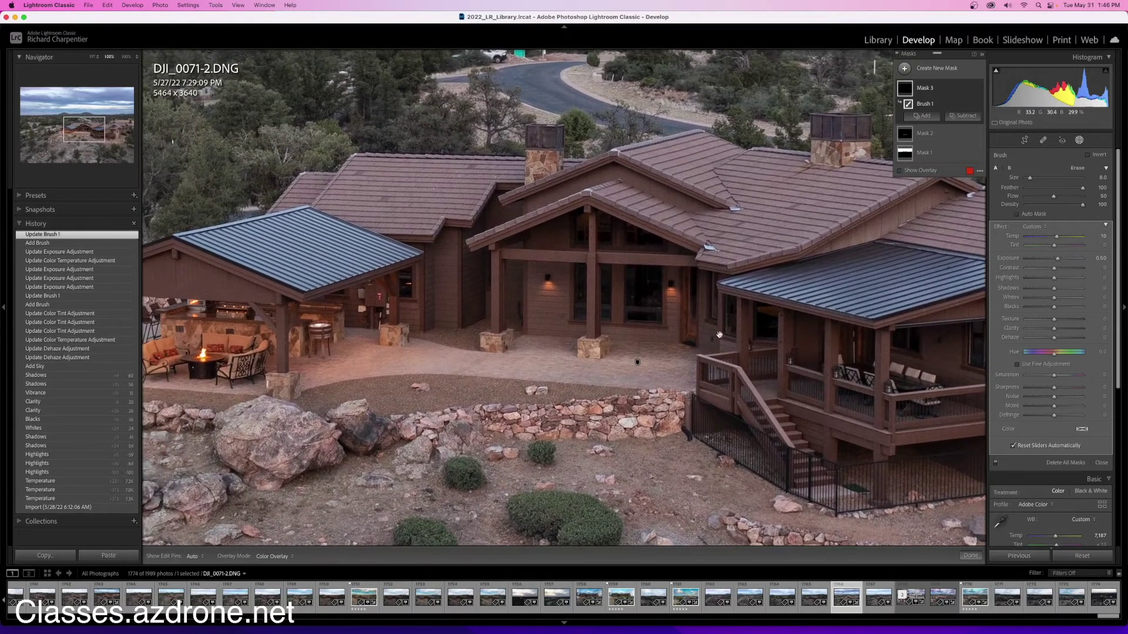
scroll(671, 290, down, 3)
key(h)
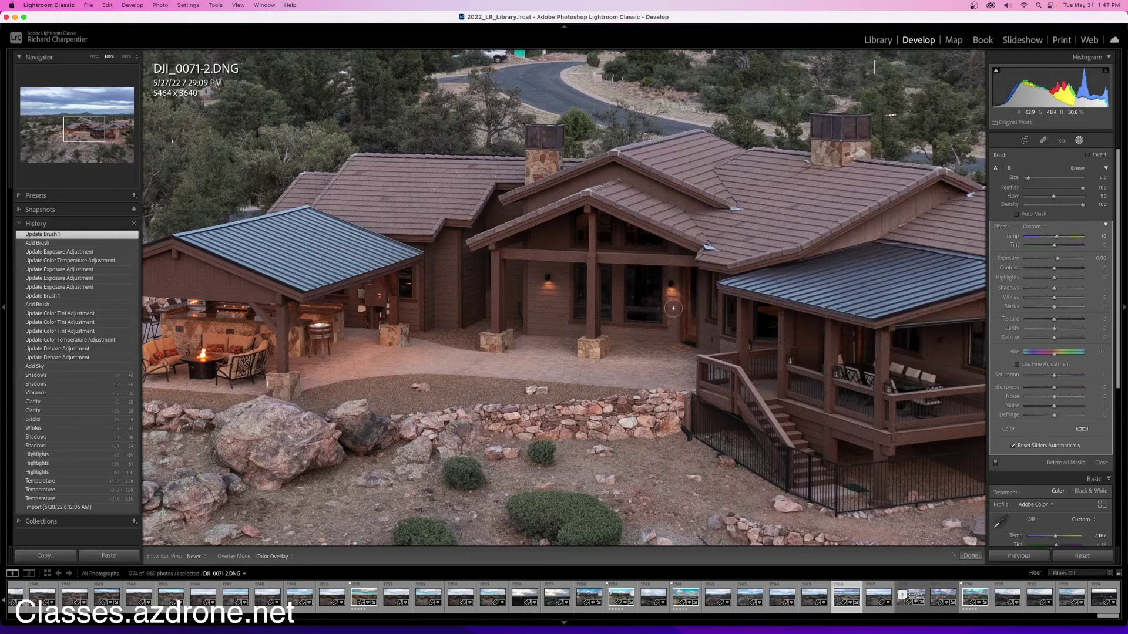
click(673, 291)
key(h)
key(h)
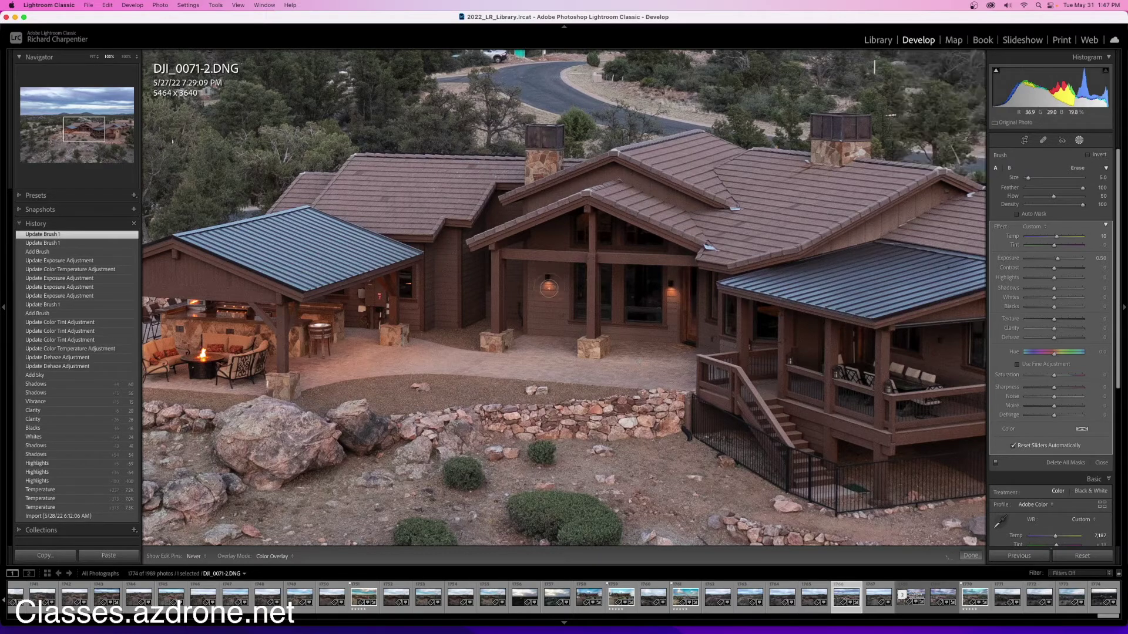
click(546, 291)
key(h)
click(551, 311)
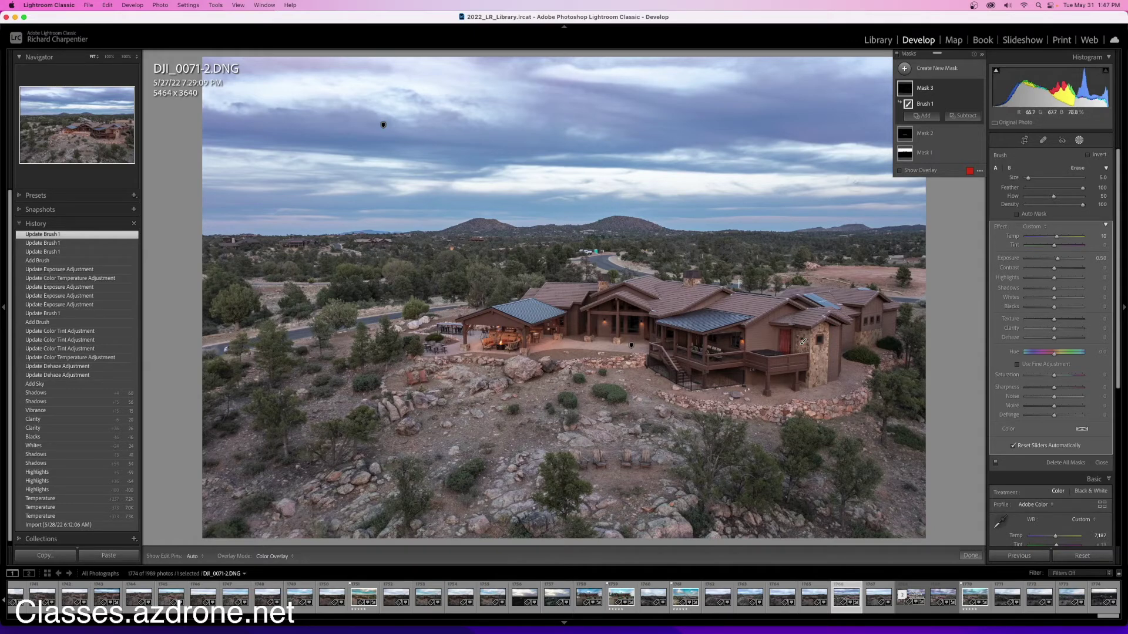
click(1080, 140)
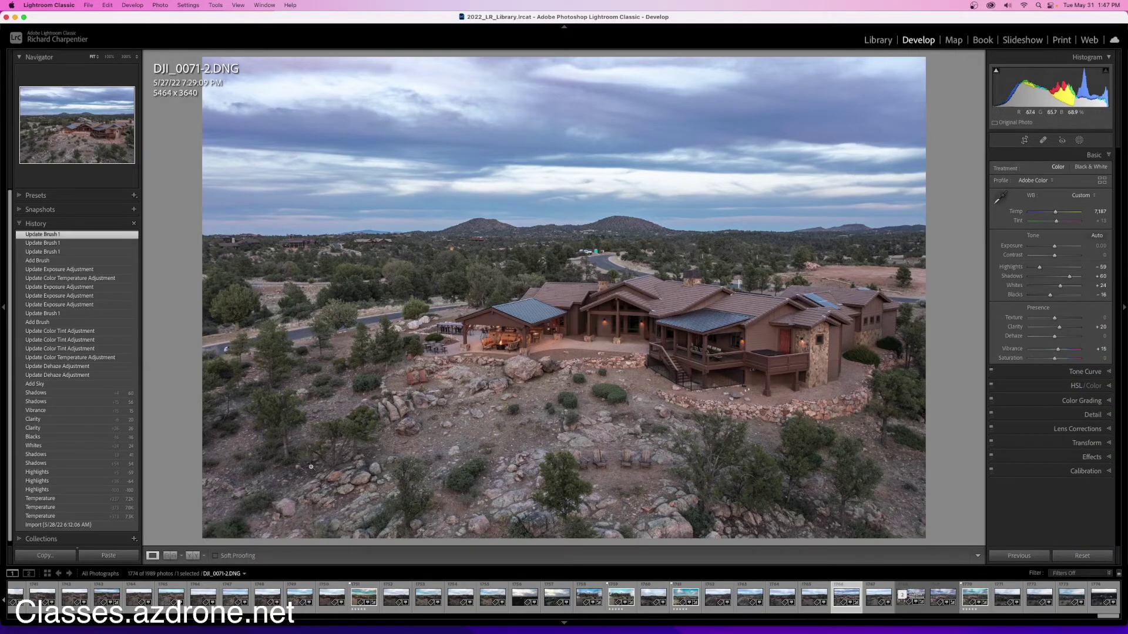
- Compare the finished edit with the original side by side and review the list of editing steps in the history
click(193, 556)
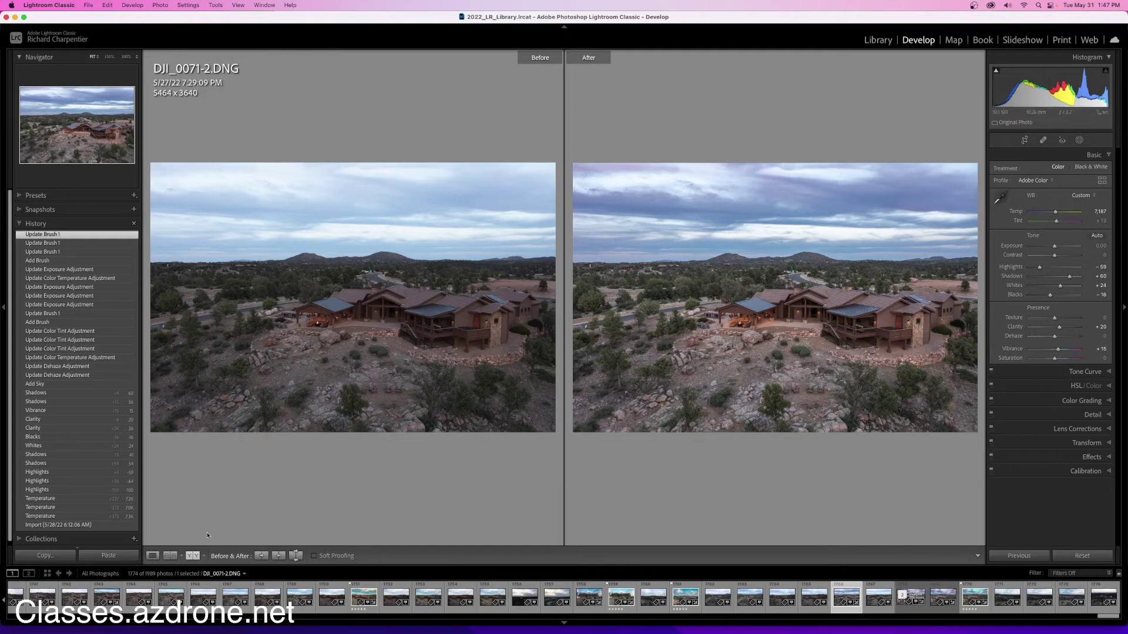
click(152, 557)
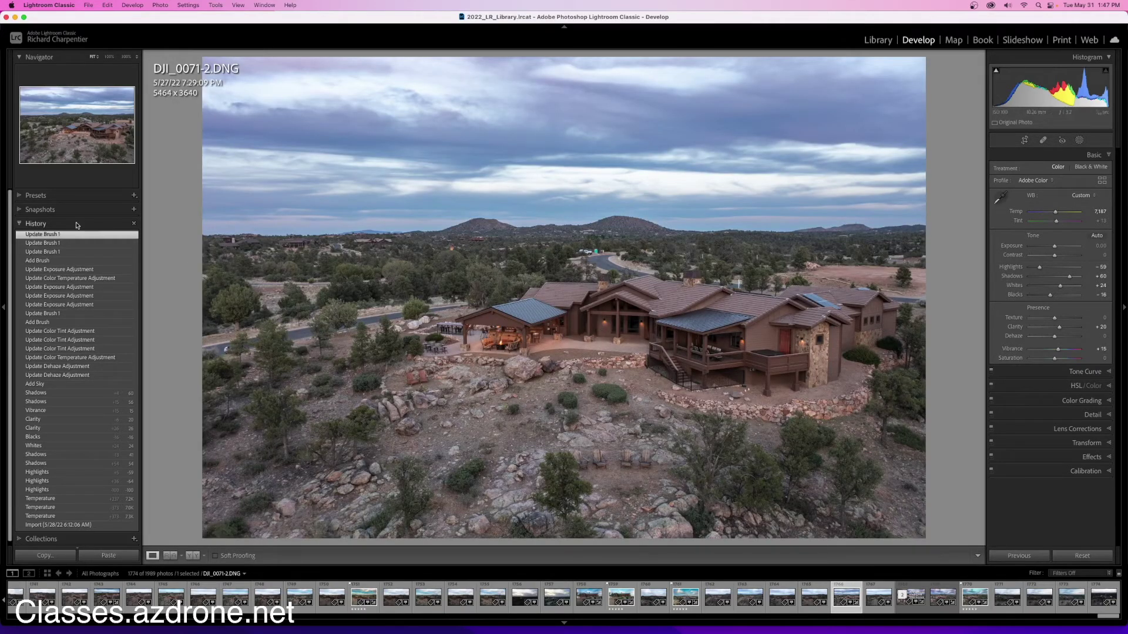
scroll(76, 229, down, 1)
scroll(76, 225, up, 1)
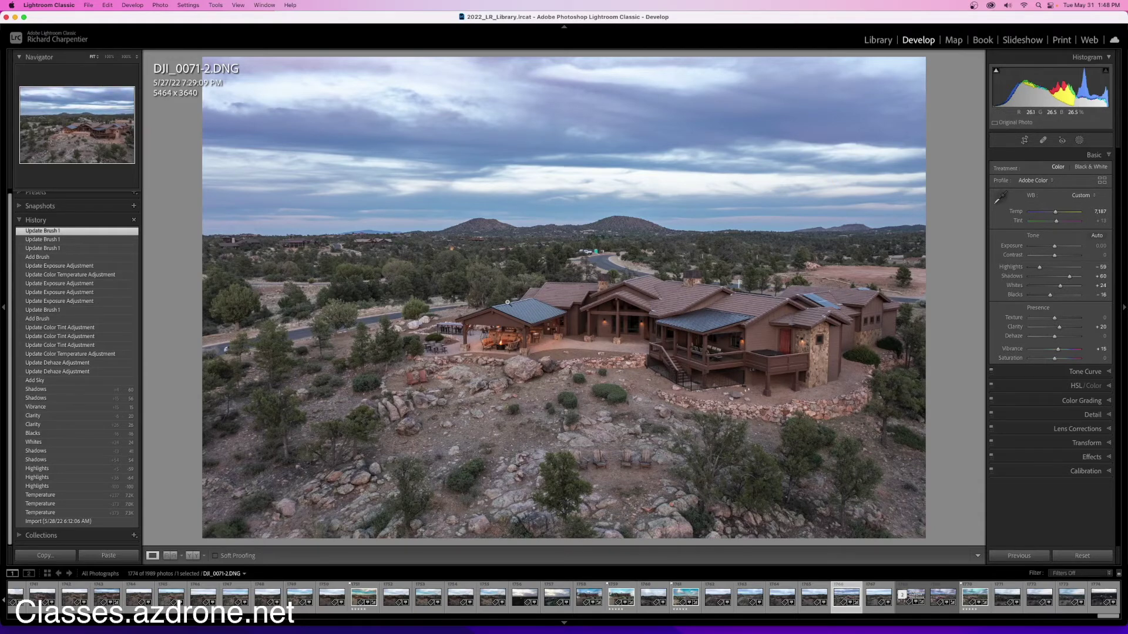
- Flag the edited house photo as a pick and go back to the Library grid
key(p)
key(g)
- View the sunset shots DJI_0073-2.DNG and DJI_0074-2.DNG at full size and return to the grid
scroll(613, 335, down, 2)
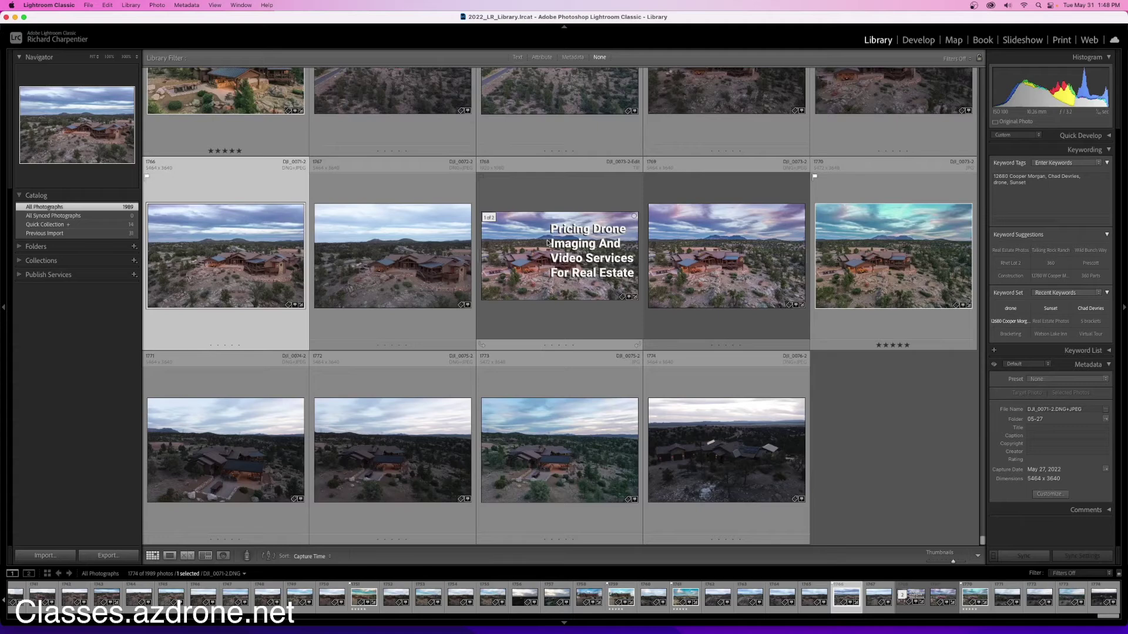
click(568, 247)
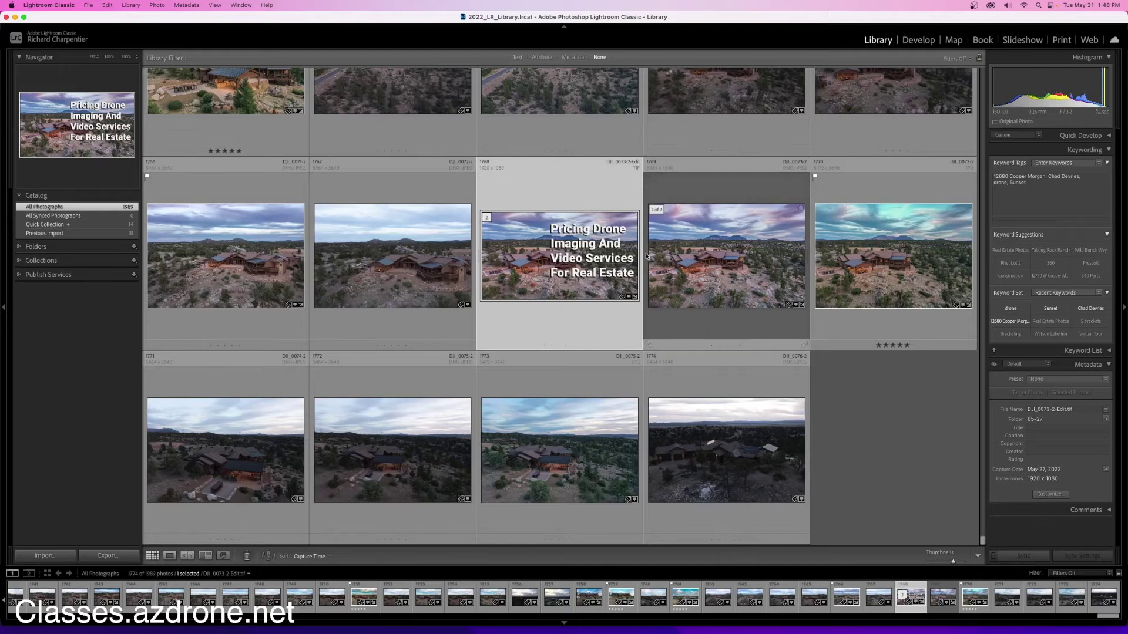
double_click(734, 253)
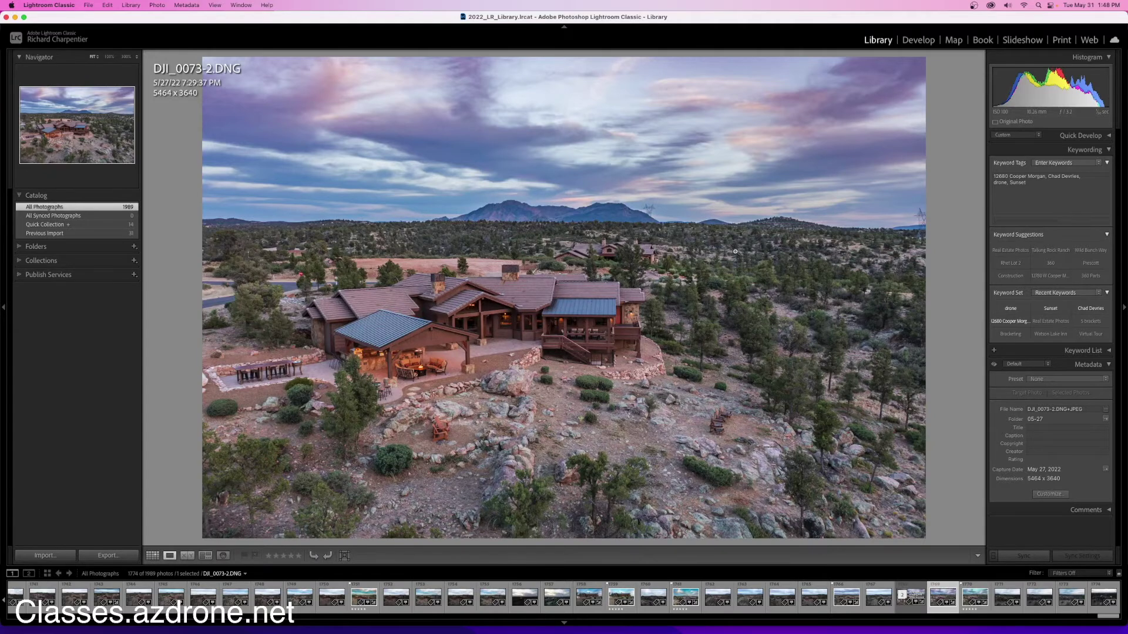
key(Right)
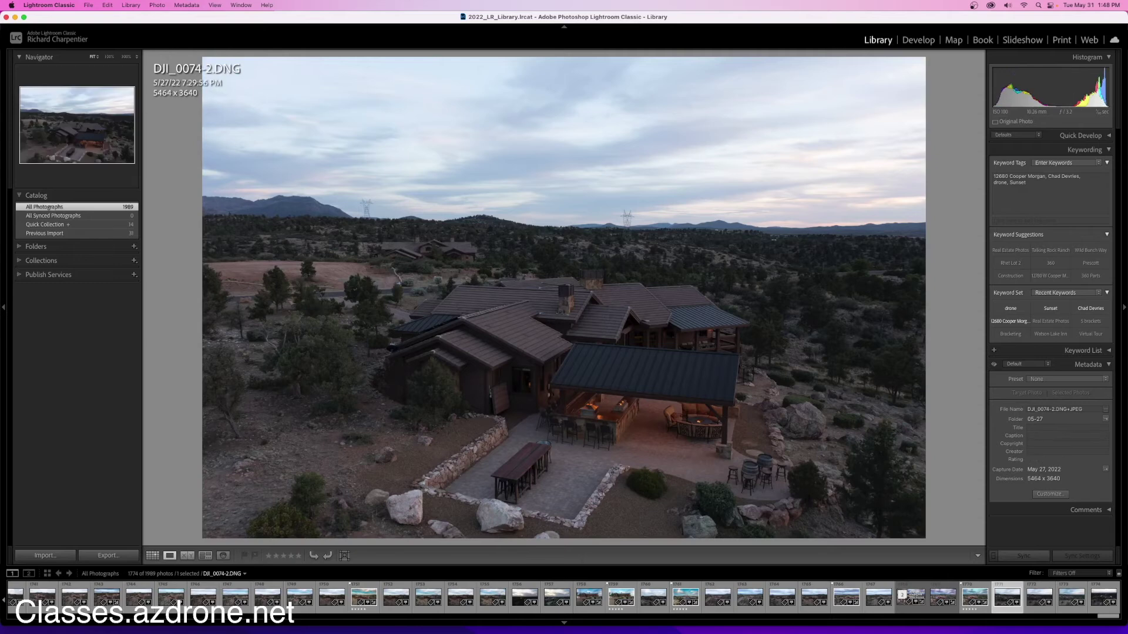
key(g)
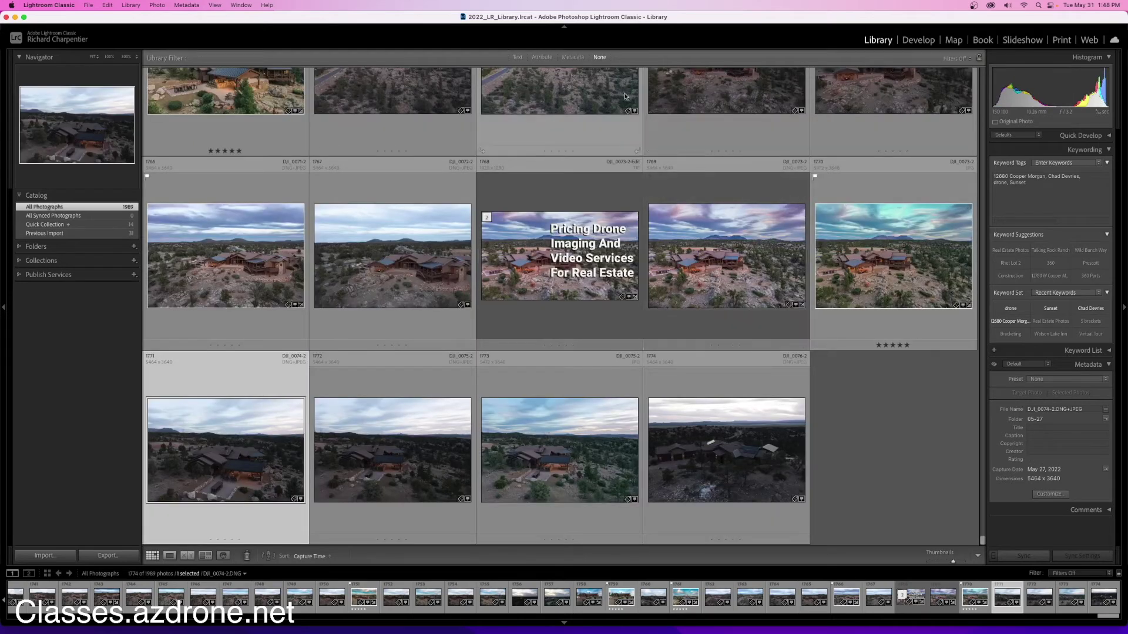
- Filter the library by attribute to flagged five-star photos and go to the latest house shots
click(541, 58)
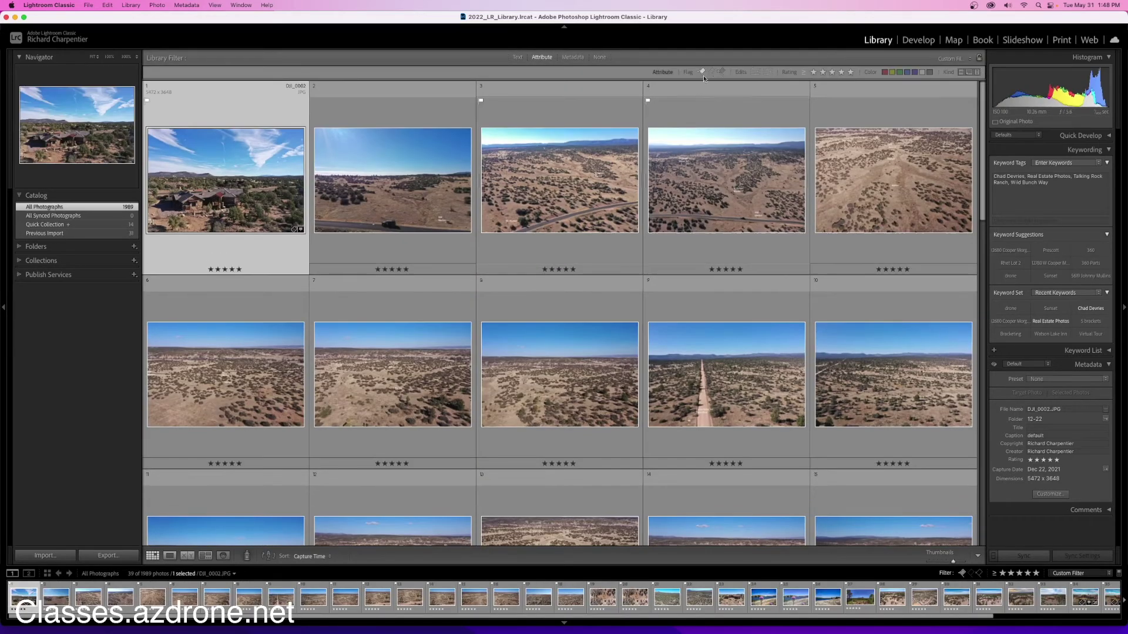
scroll(647, 244, down, 10)
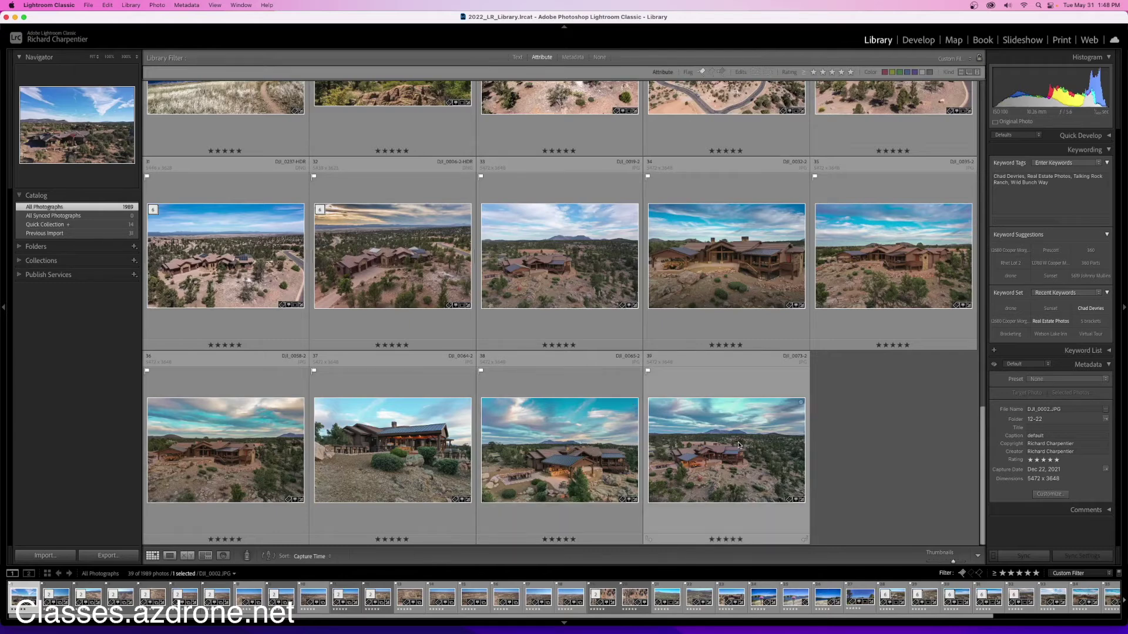
- Examine DJI_0006-2-HDR.dng in full view and zoomed in on the house, and return to the grid
double_click(436, 278)
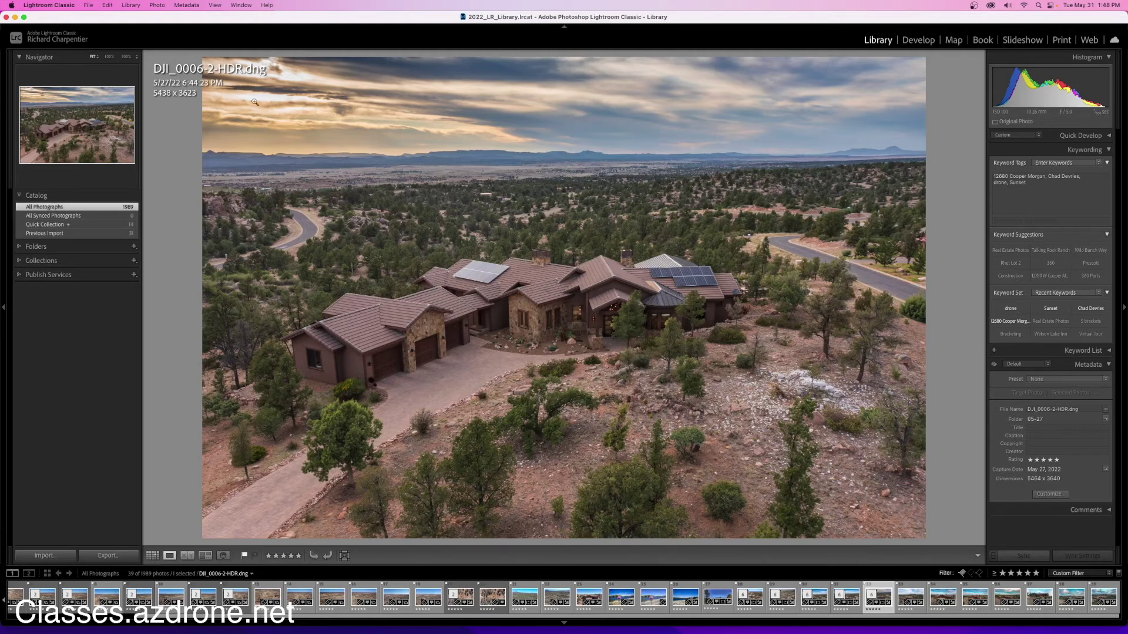
click(464, 212)
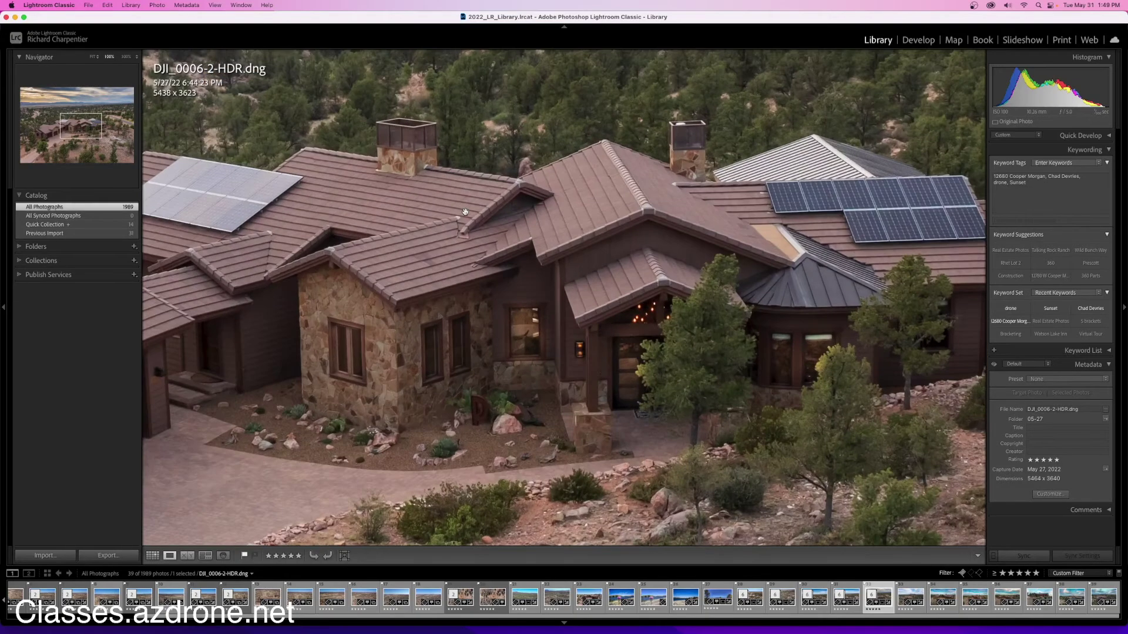
click(465, 212)
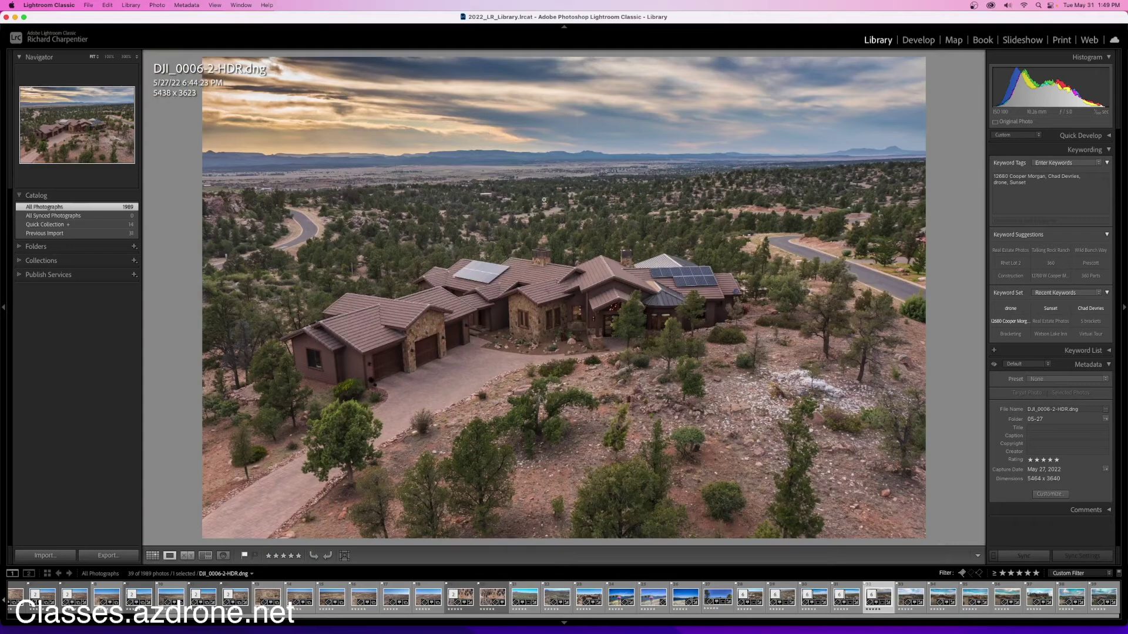
key(g)
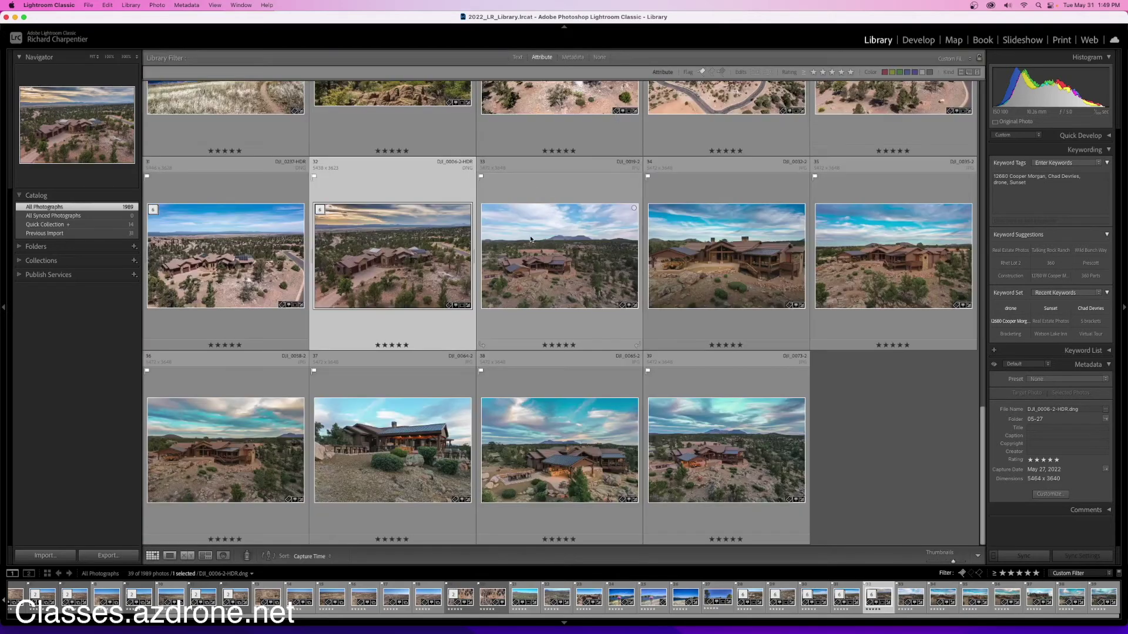
- Compare the daytime house shots DJI_0032-2.JPG and DJI_0035-2.JPG at full size and return to the grid
double_click(716, 257)
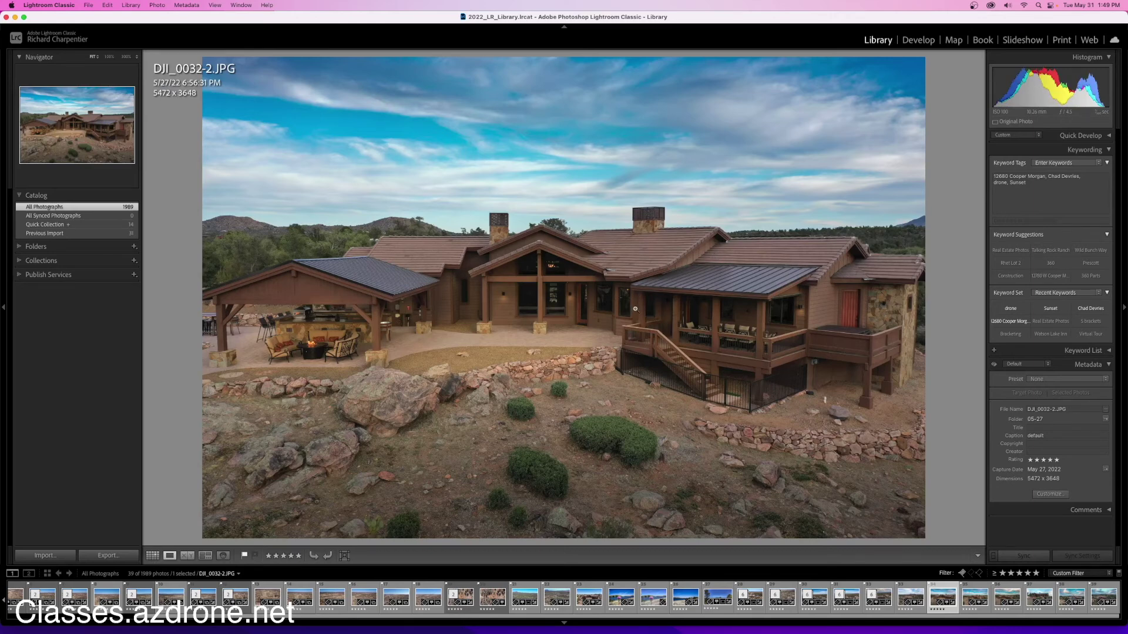
double_click(566, 306)
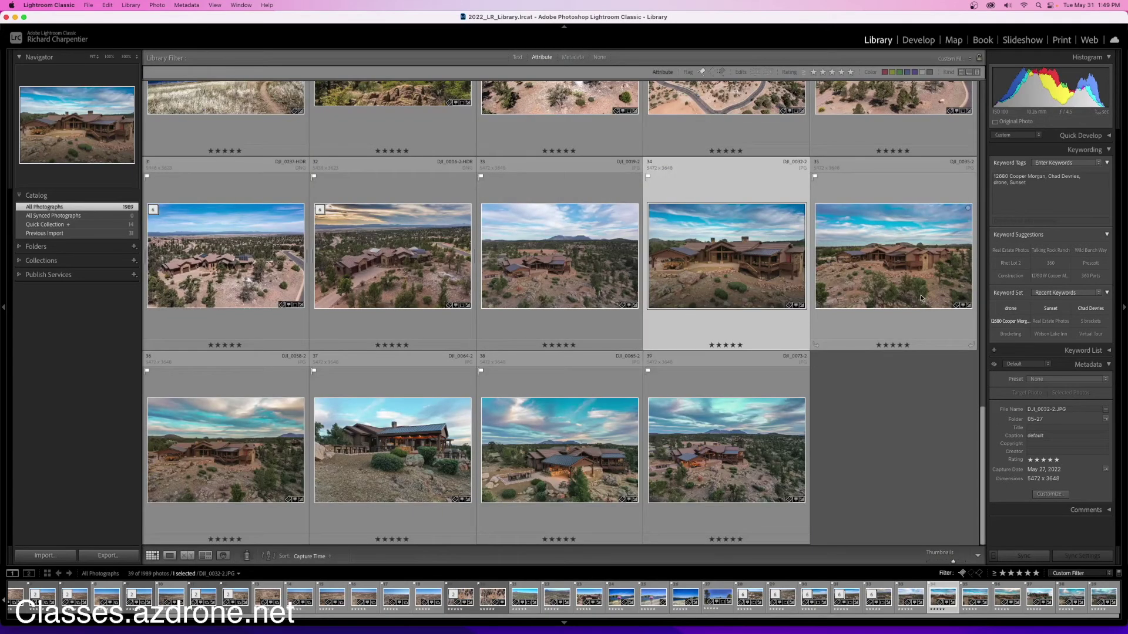
double_click(899, 281)
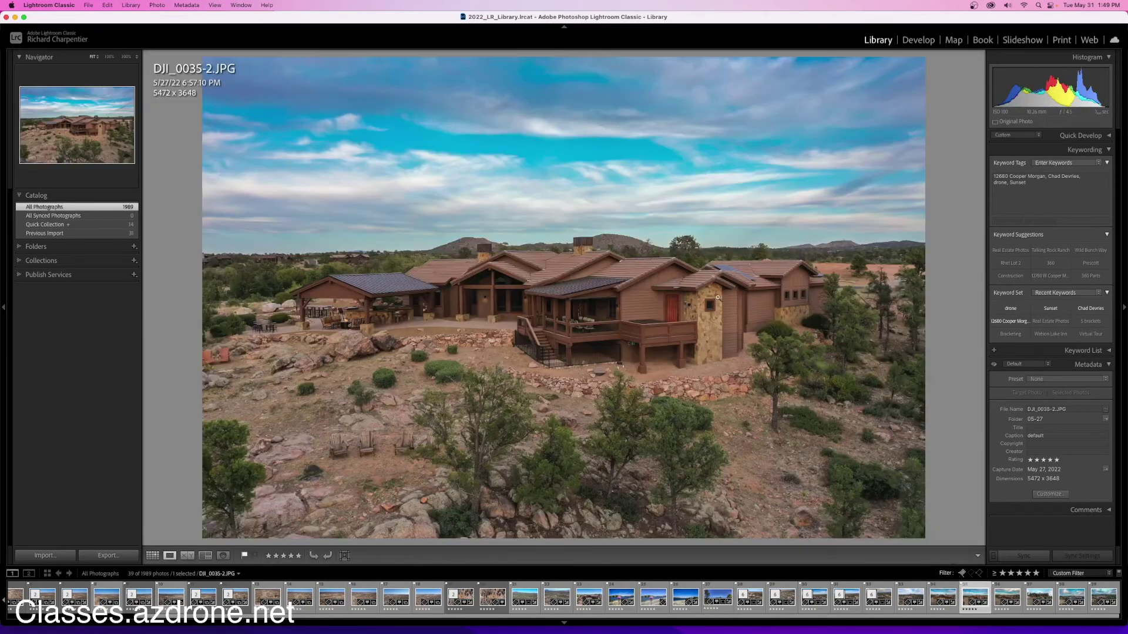
double_click(494, 282)
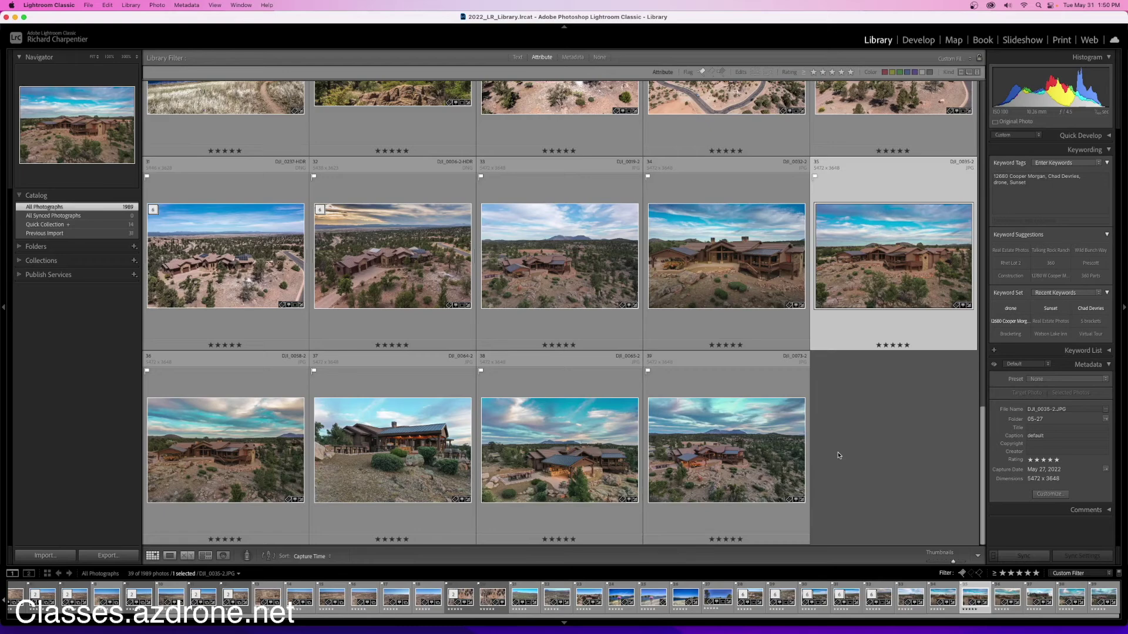
scroll(844, 454, up, 2)
double_click(694, 326)
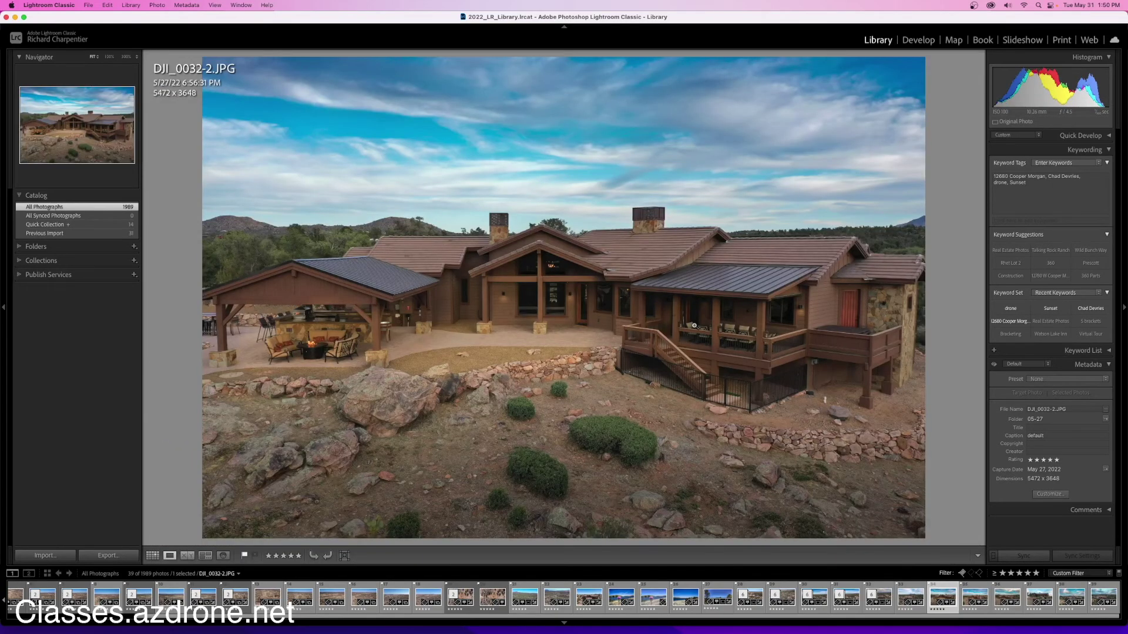
key(g)
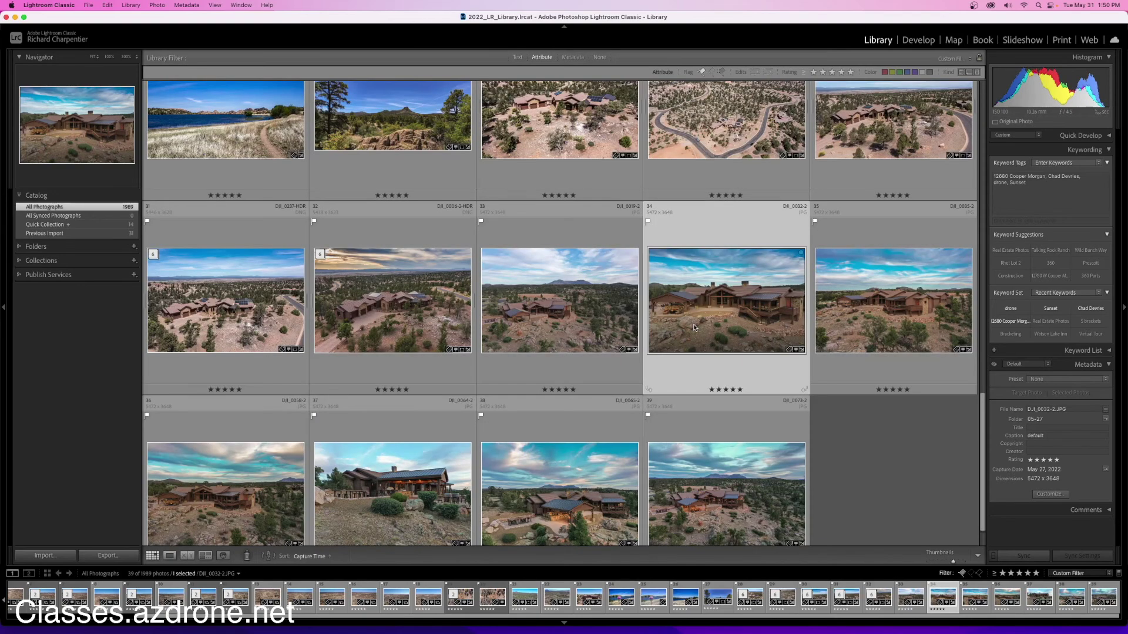
scroll(694, 328, down, 1)
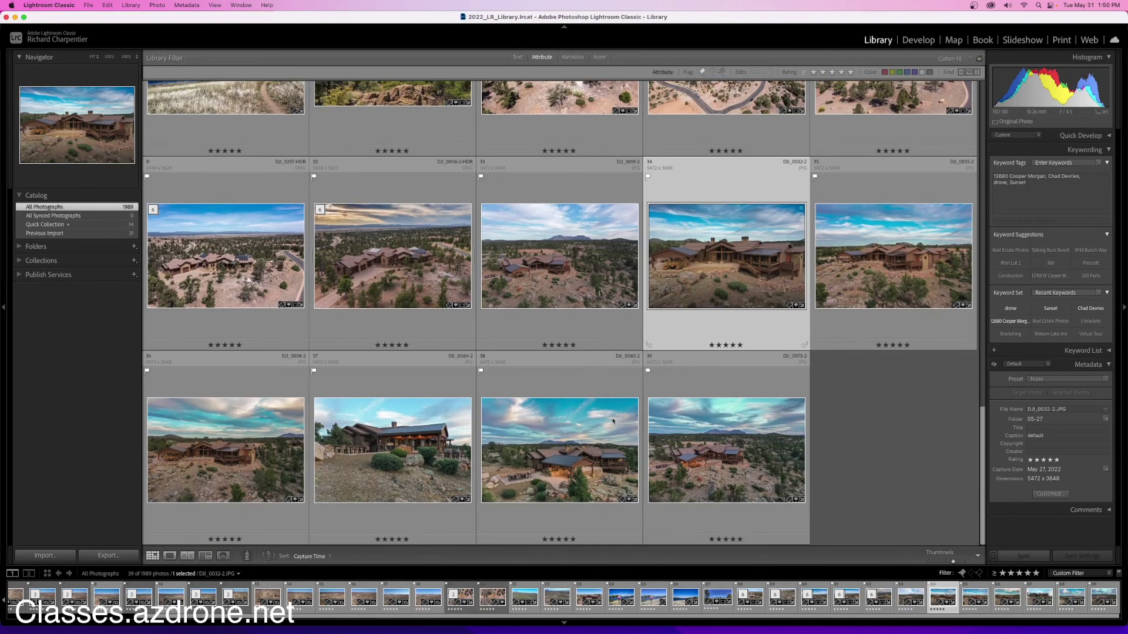
- View the lit-patio shots DJI_0065-2.JPG and DJI_0064-2.JPG and the final aerial shot at full size, and return to the grid
double_click(569, 458)
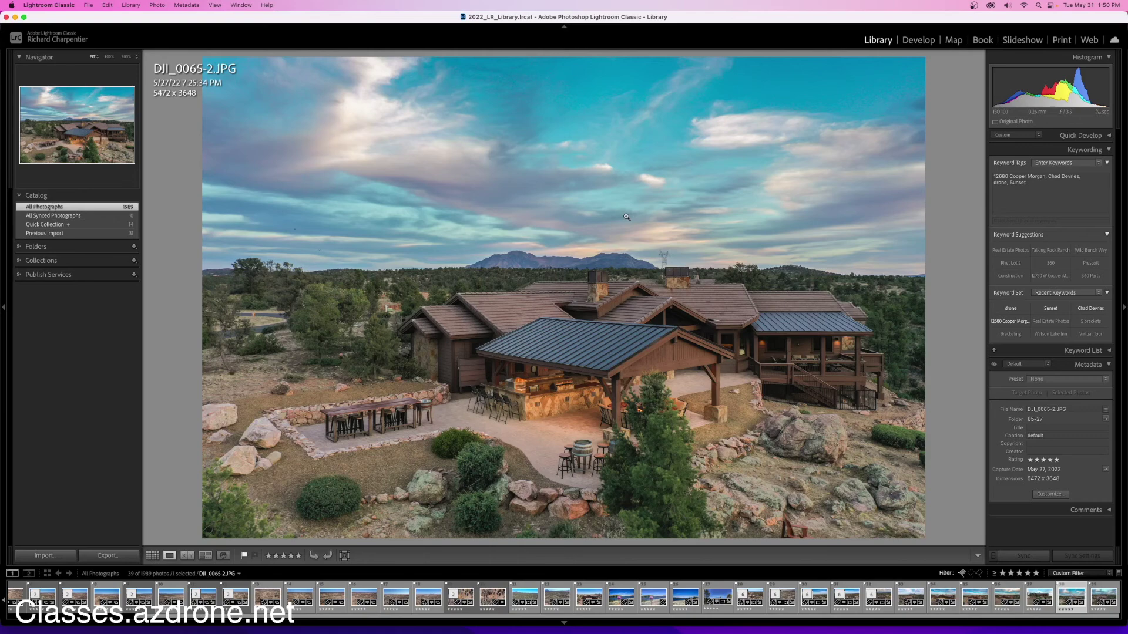
key(g)
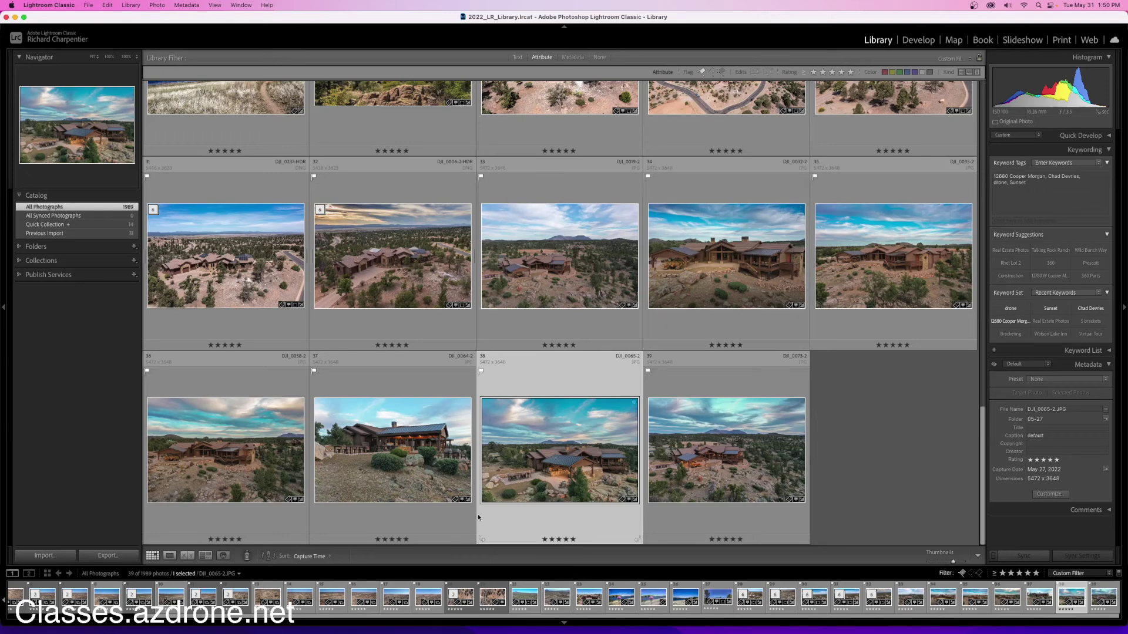
double_click(402, 455)
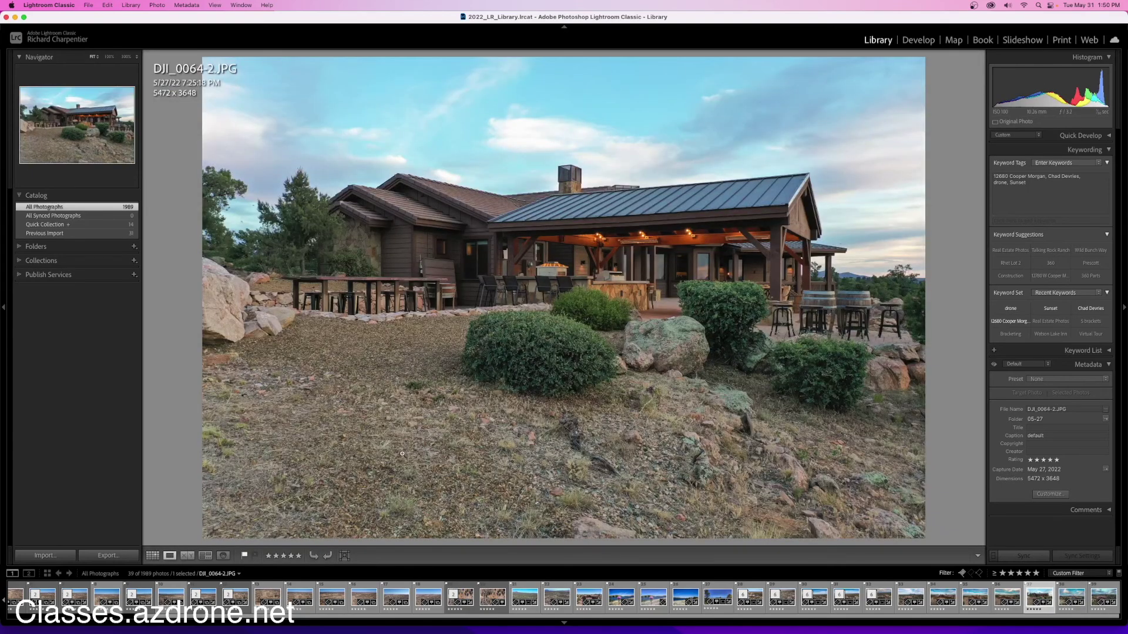
key(Right)
key(Right)
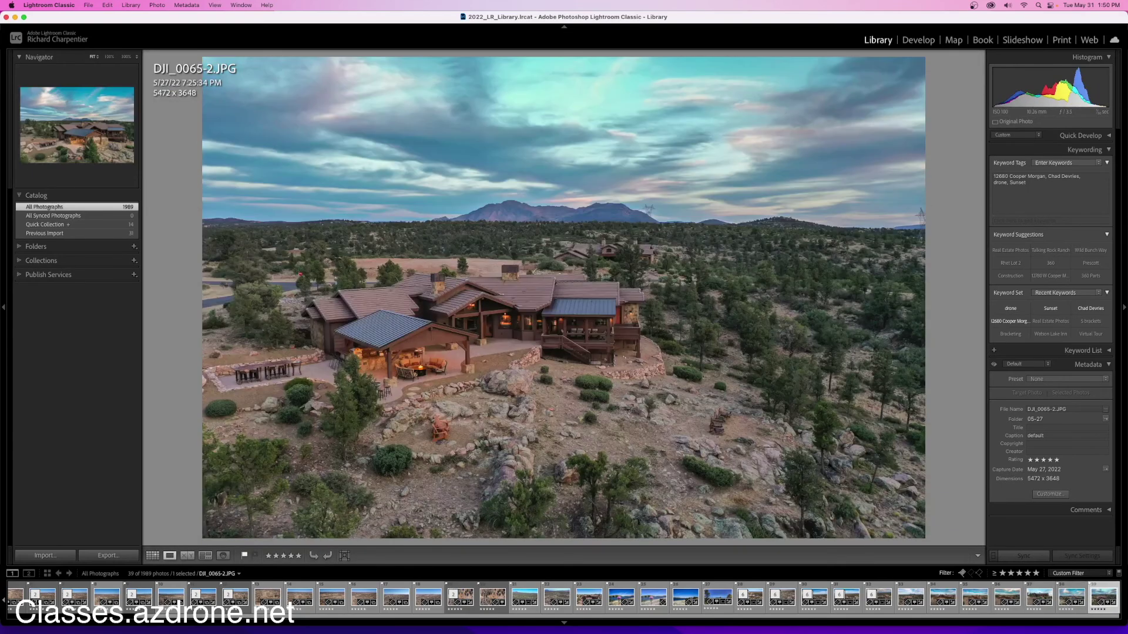
key(Left)
key(Left)
key(Left)
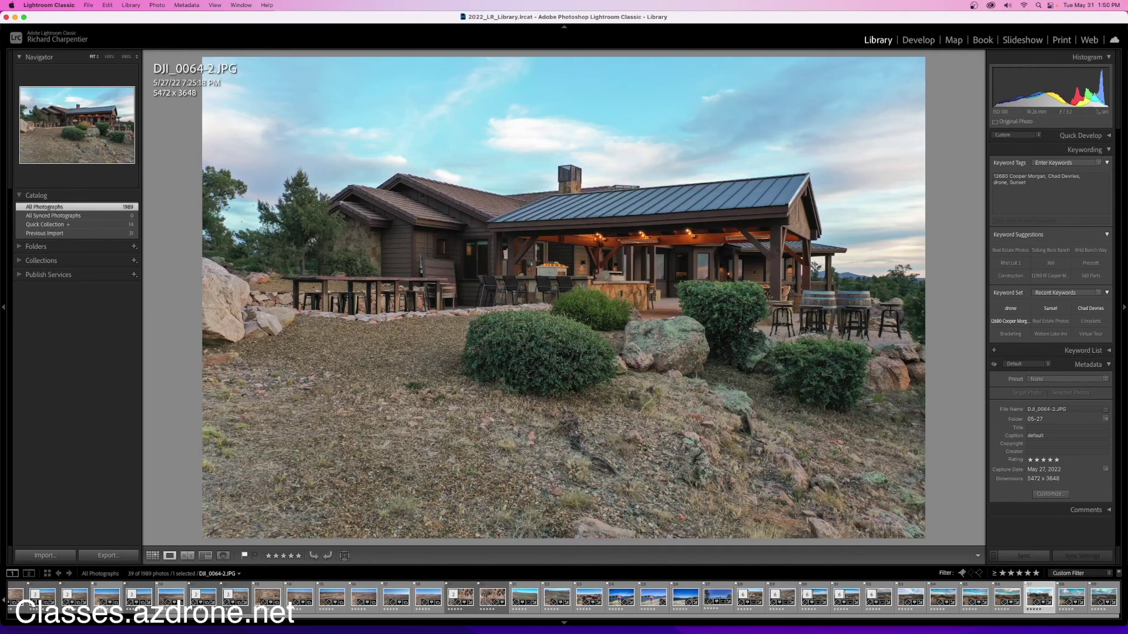
key(g)
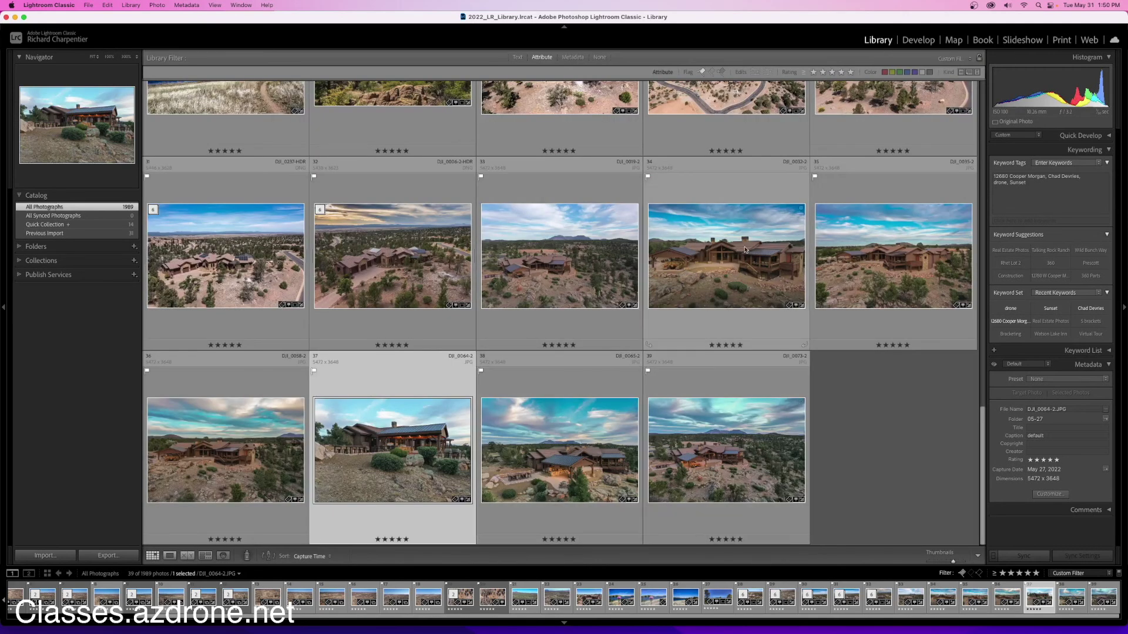
- Clear the flag and five-star filters to show all photographs, leaving only the text filter options displayed
click(520, 59)
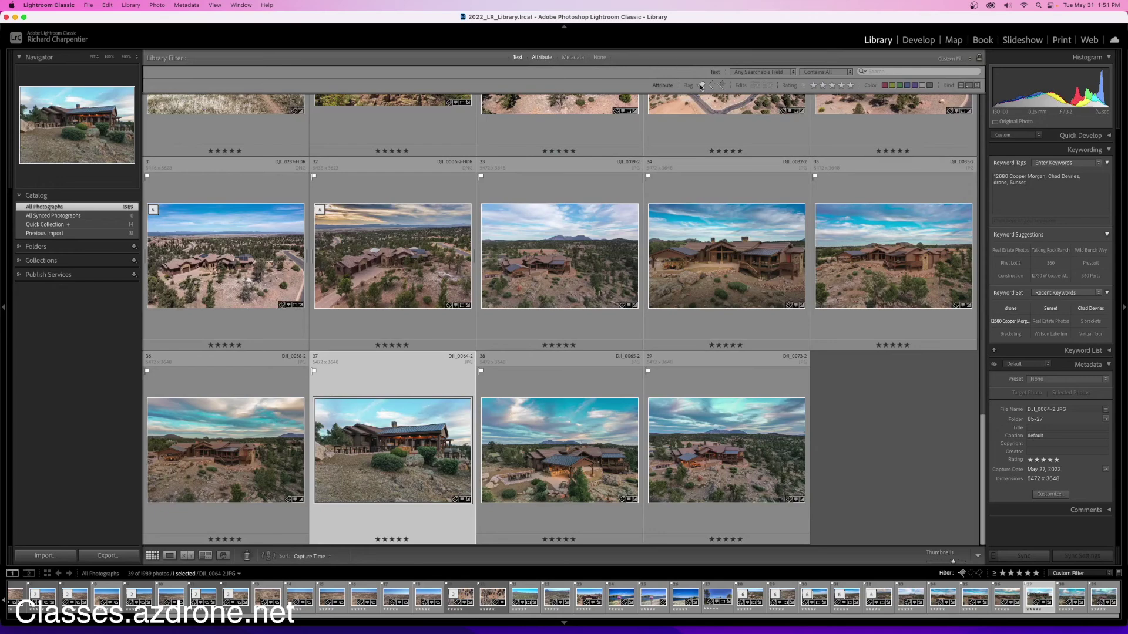
click(850, 85)
click(598, 56)
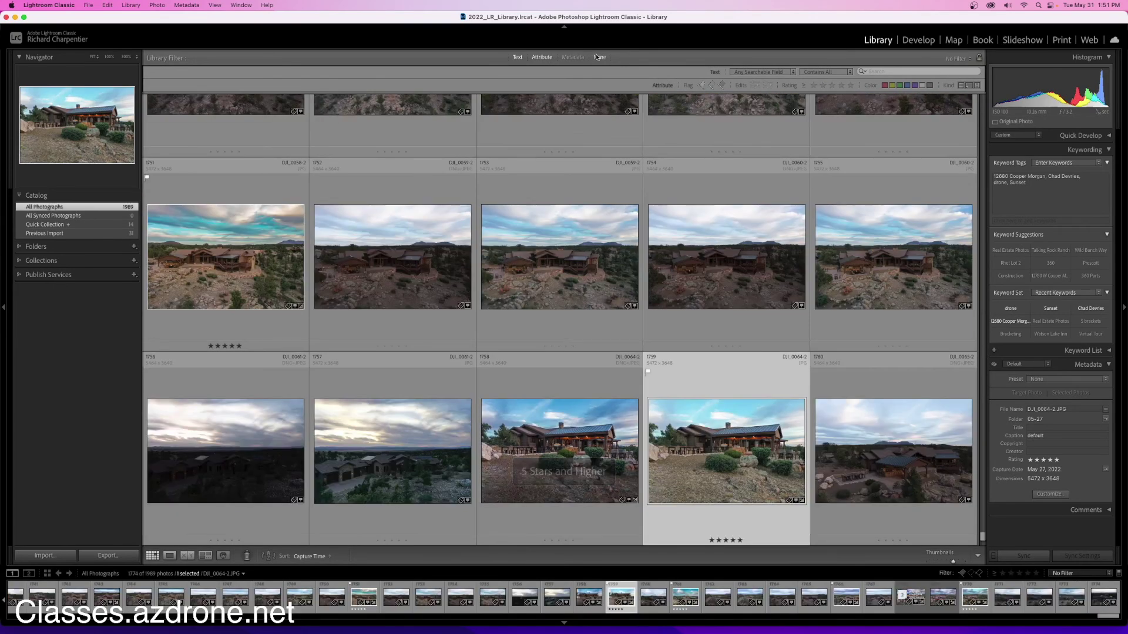
click(552, 58)
scroll(665, 232, down, 5)
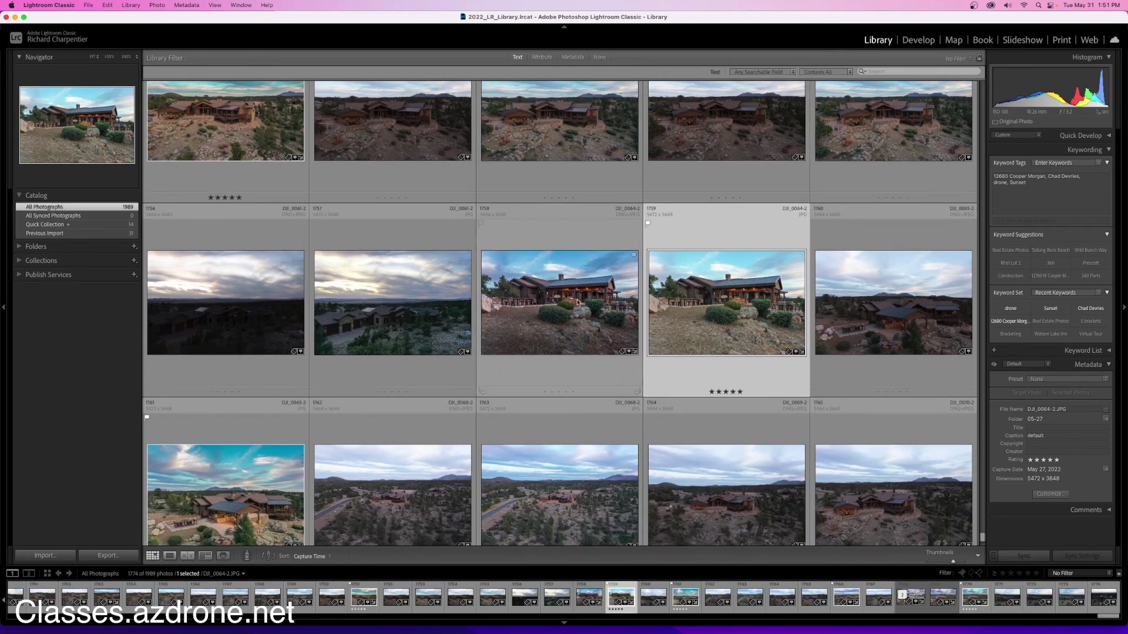